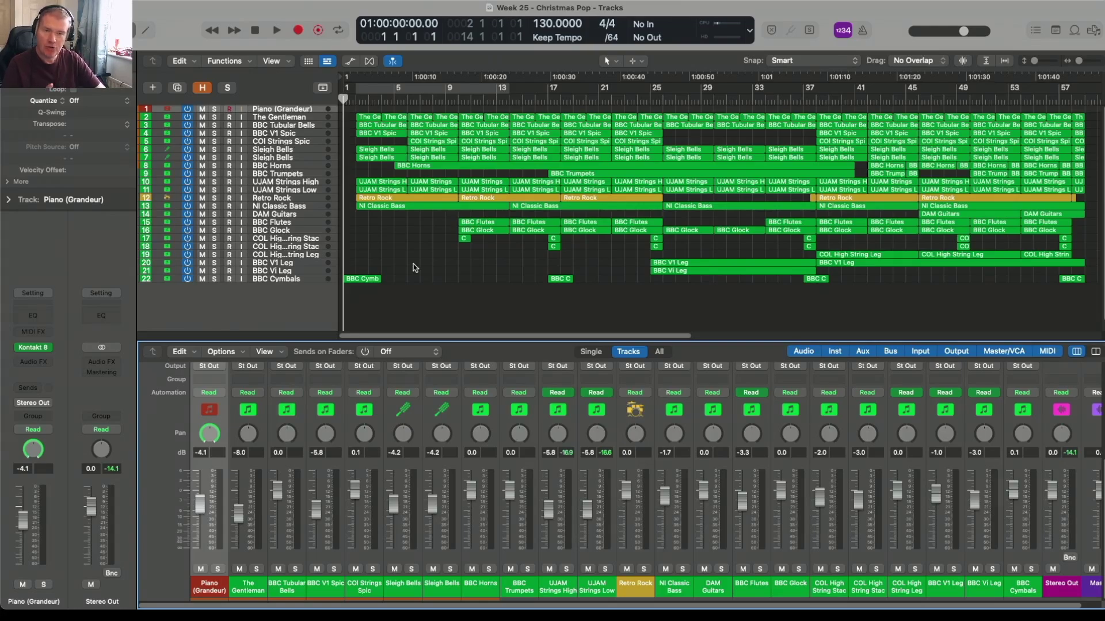
# Reveal the hidden tracks and look over the REV 1 to 10 and STEM 1 to 10 tracks.
pyautogui.click(203, 88)
pyautogui.scroll(-5, 239, 193)
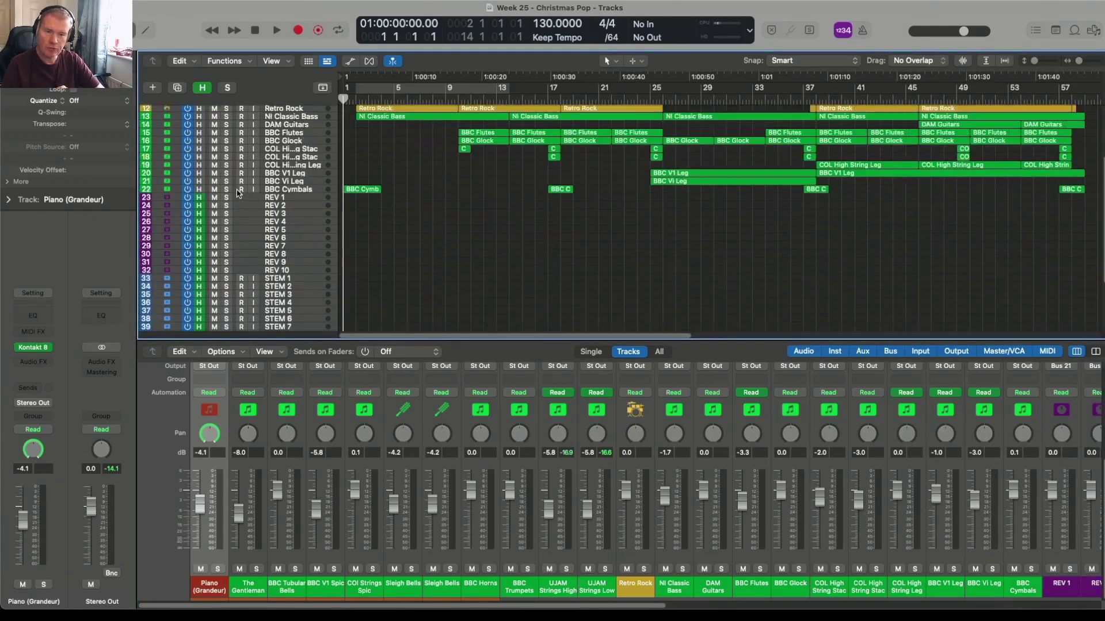
pyautogui.scroll(-4, 239, 196)
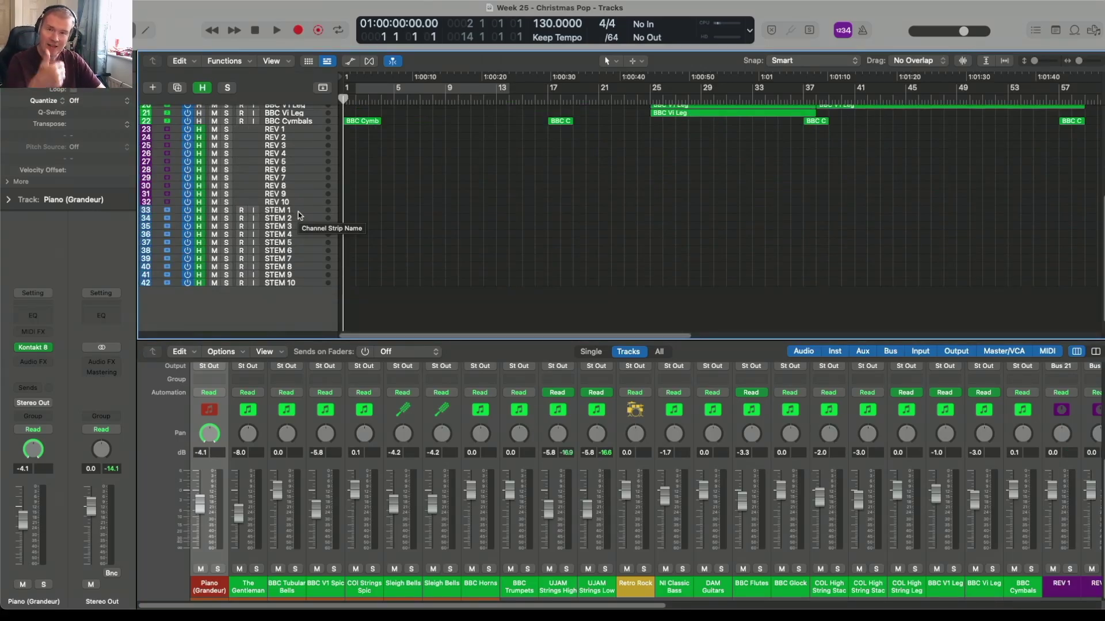
pyautogui.scroll(5, 298, 216)
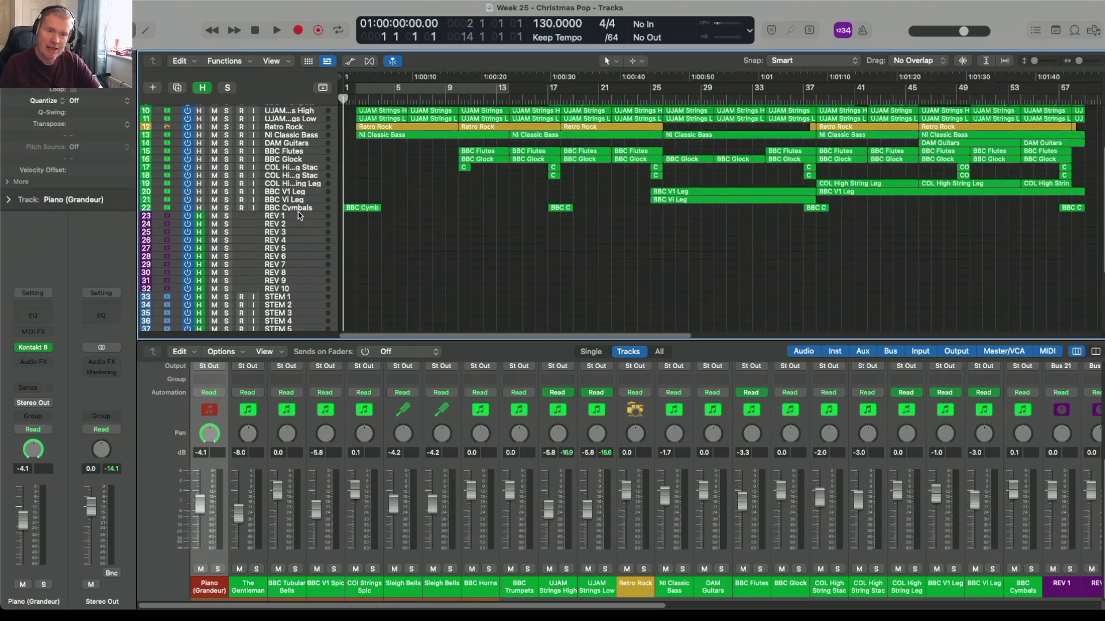
pyautogui.scroll(4, 299, 266)
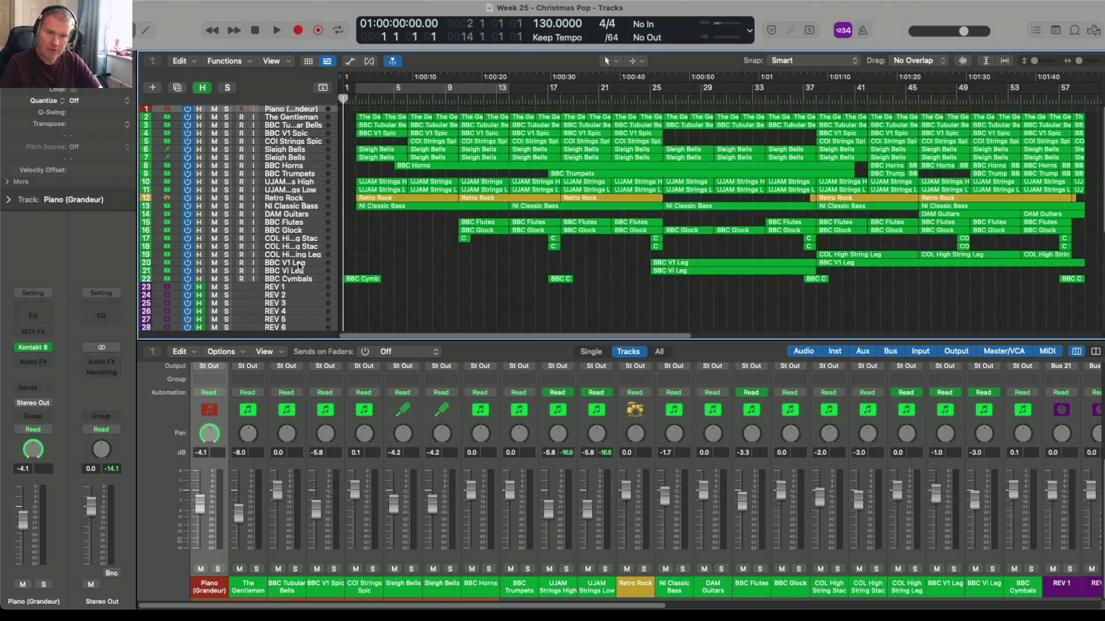
pyautogui.click(201, 88)
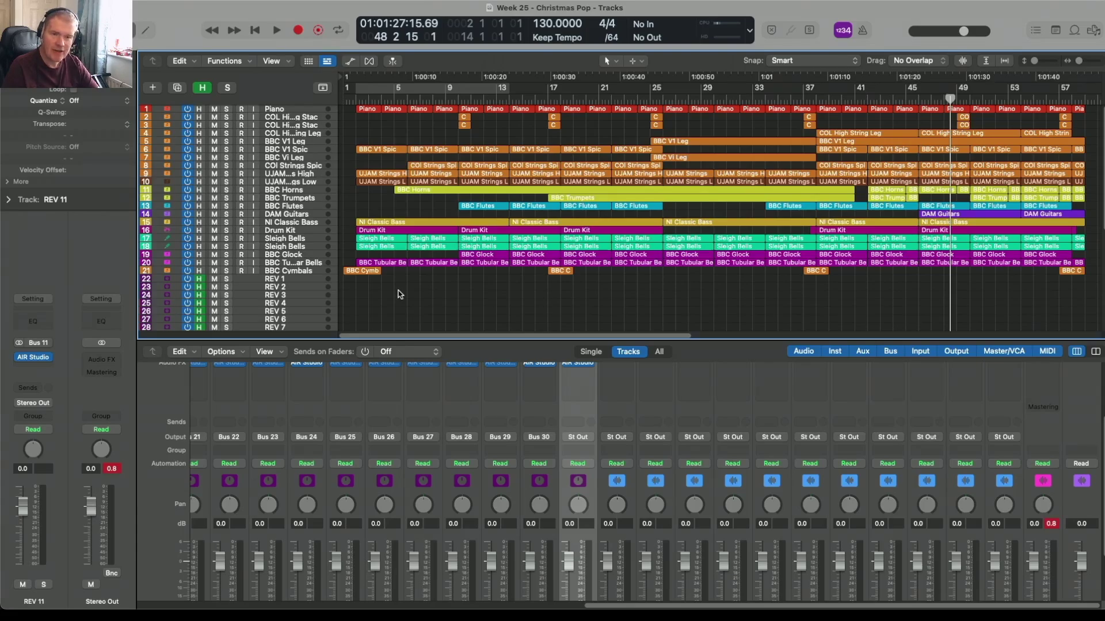
# Inspect the STEM 11 track and the options for creating a new audio track, leaving the dialog without creating one.
pyautogui.scroll(-3, 400, 294)
pyautogui.scroll(-8, 399, 296)
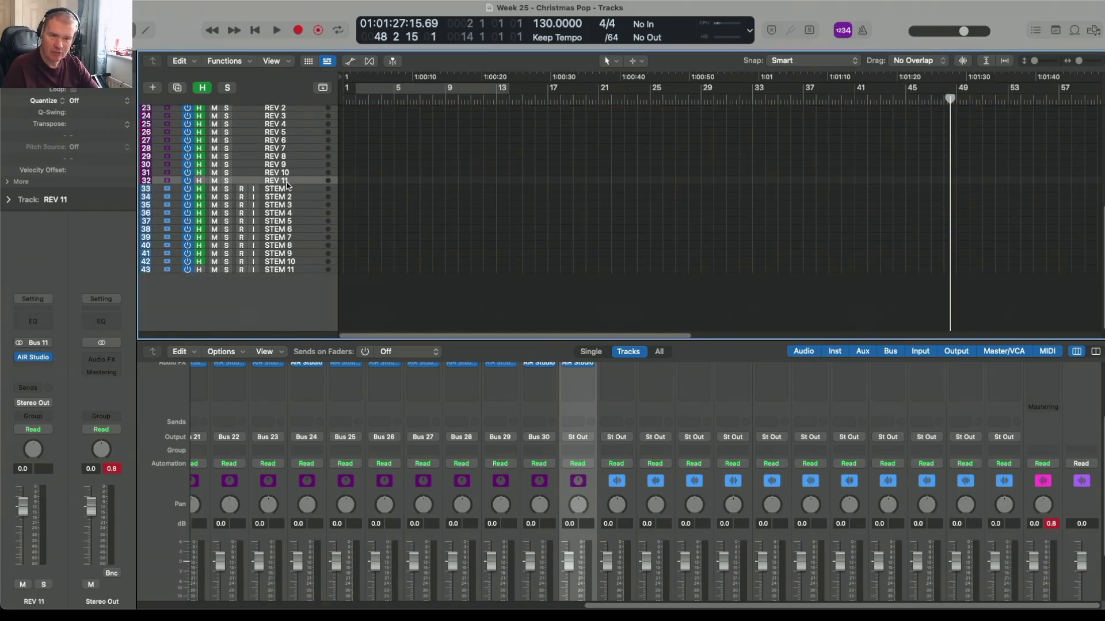
pyautogui.click(294, 270)
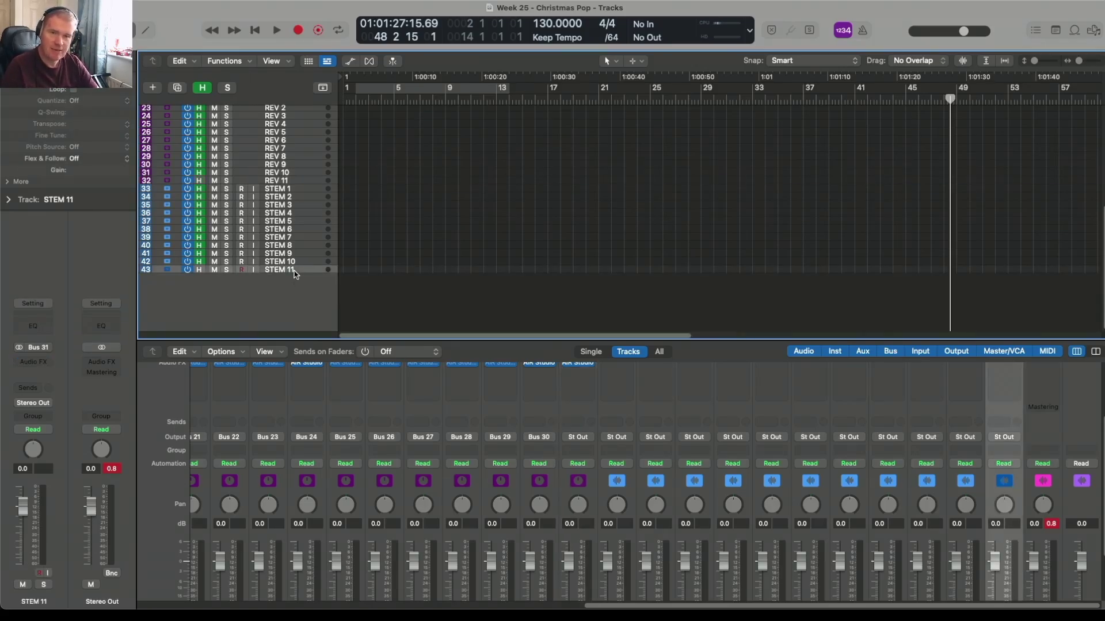
pyautogui.click(153, 87)
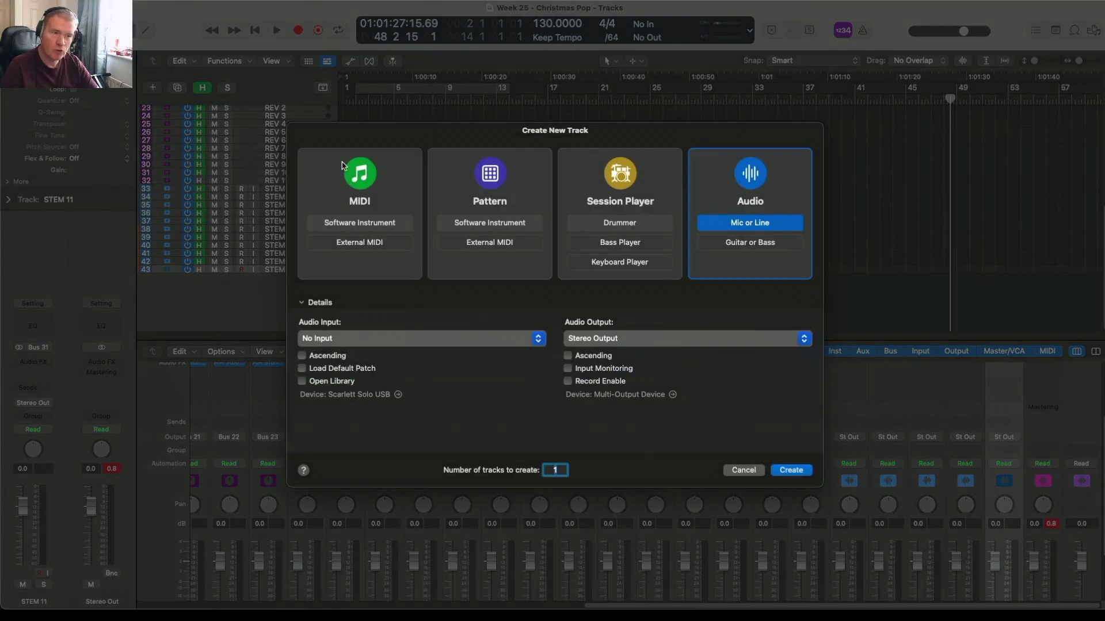
pyautogui.click(743, 471)
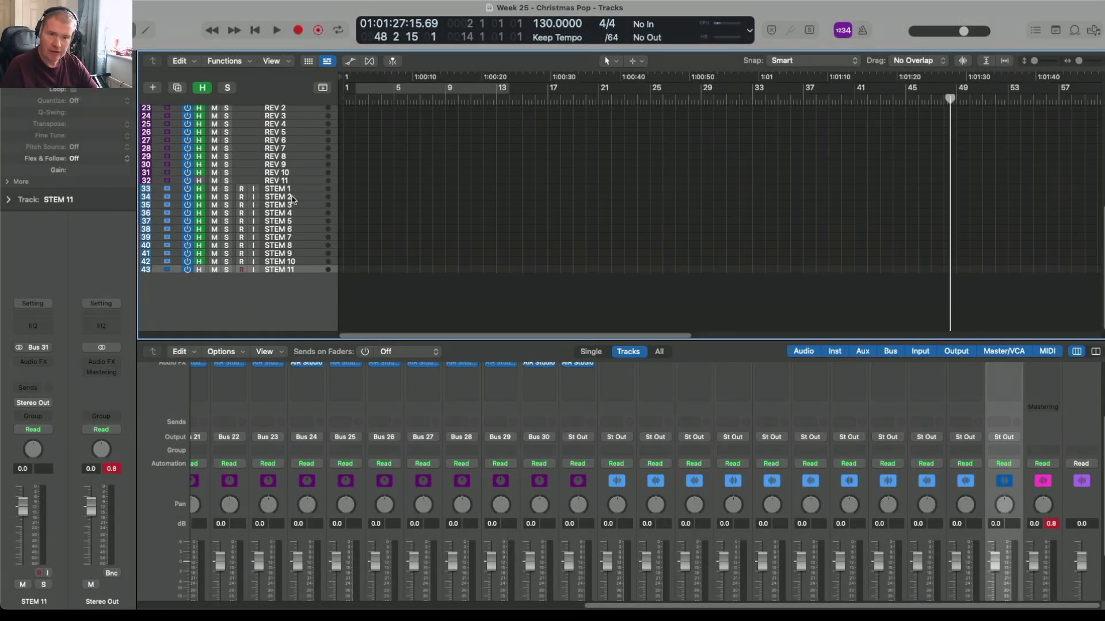
# Inspect the REV 11 track, the command for new auxiliary channel strips, and the REV and STEM strips in the mixer.
pyautogui.click(295, 182)
pyautogui.click(233, 353)
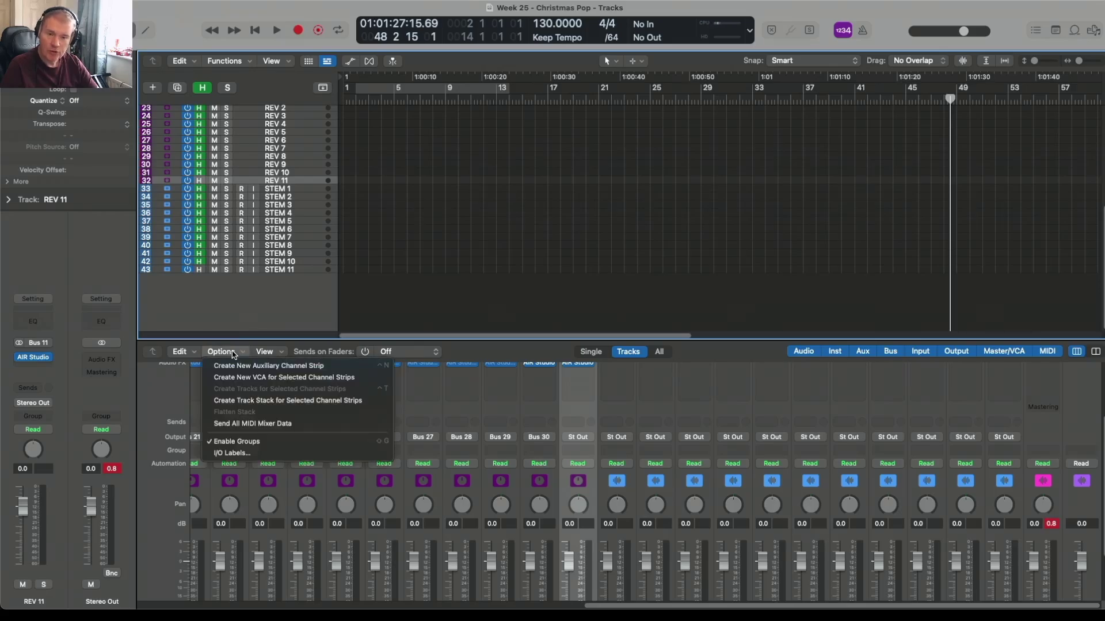
pyautogui.click(235, 366)
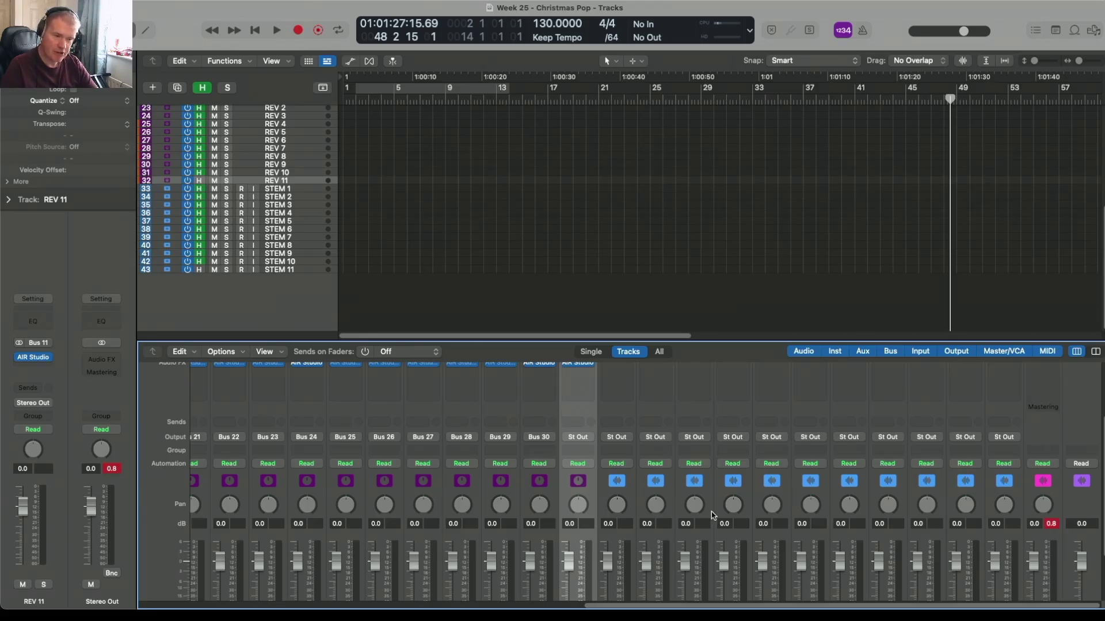
pyautogui.scroll(-3, 621, 526)
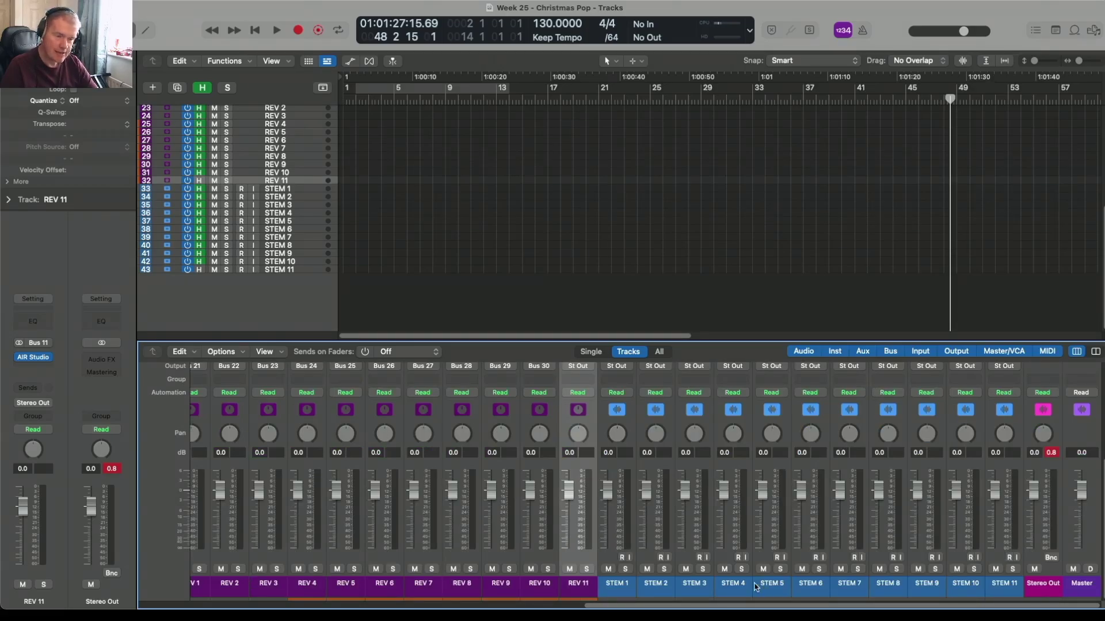
pyautogui.scroll(5, 324, 289)
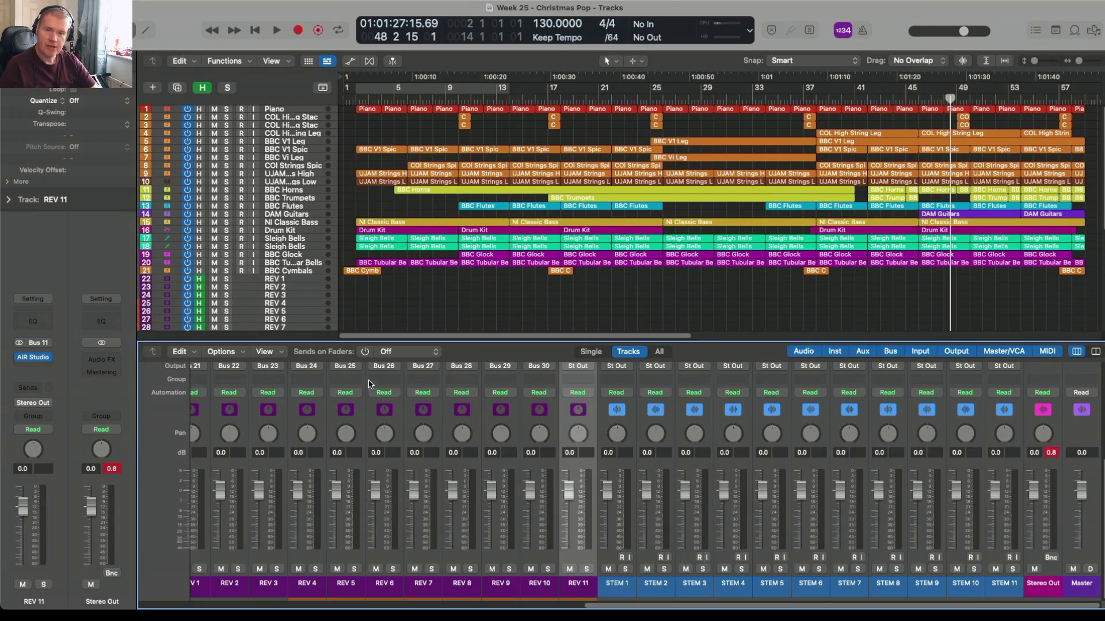
# Examine the Channel EQ curve on the BBC Horns track and close the plug-in.
pyautogui.click(304, 111)
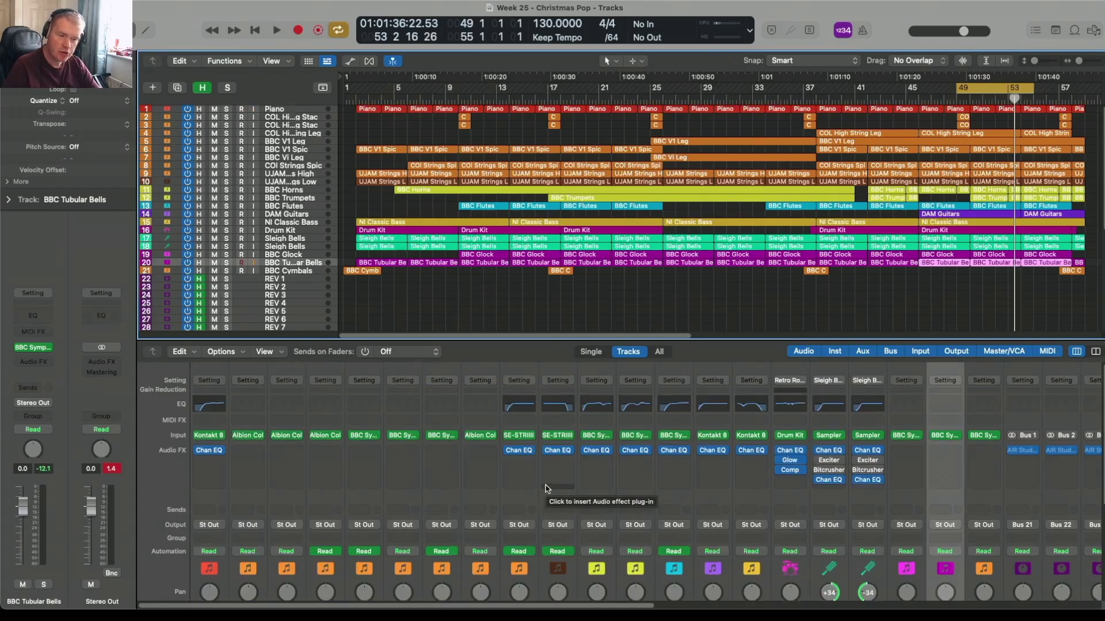
pyautogui.scroll(-5, 547, 489)
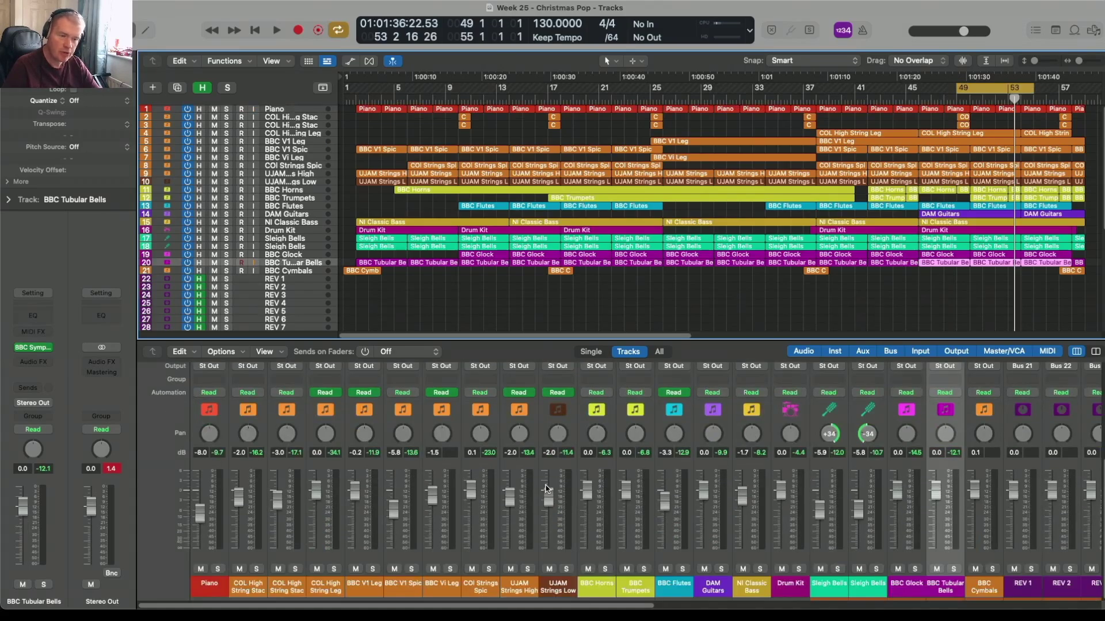
pyautogui.click(287, 190)
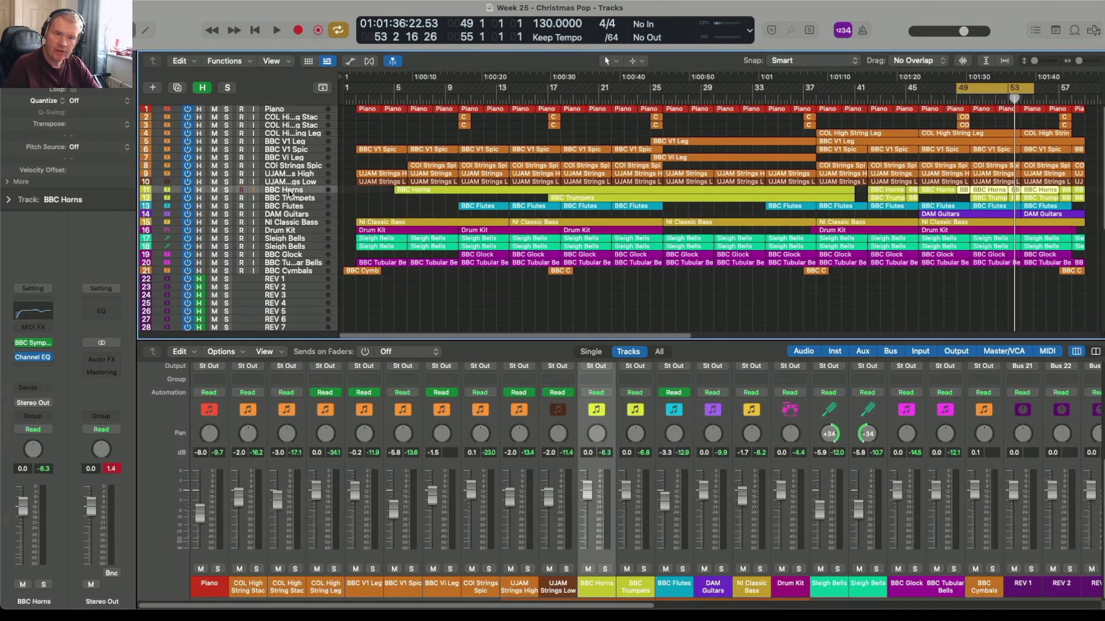
pyautogui.click(41, 318)
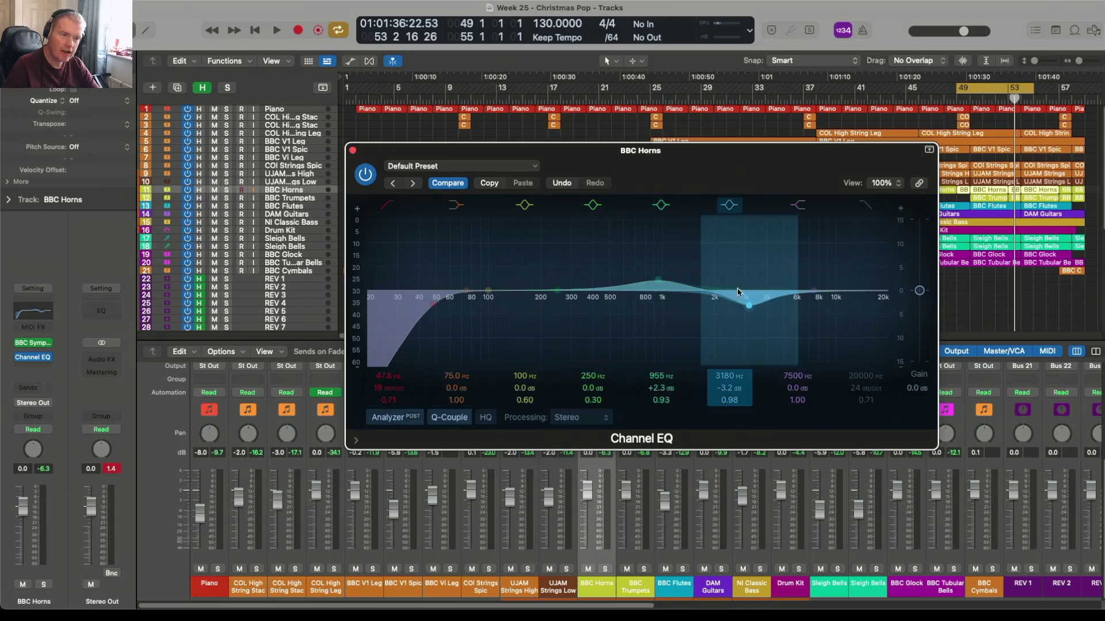
pyautogui.click(352, 151)
# Examine the Channel EQ curve on the BBC Trumpets track and close the plug-in.
pyautogui.click(311, 198)
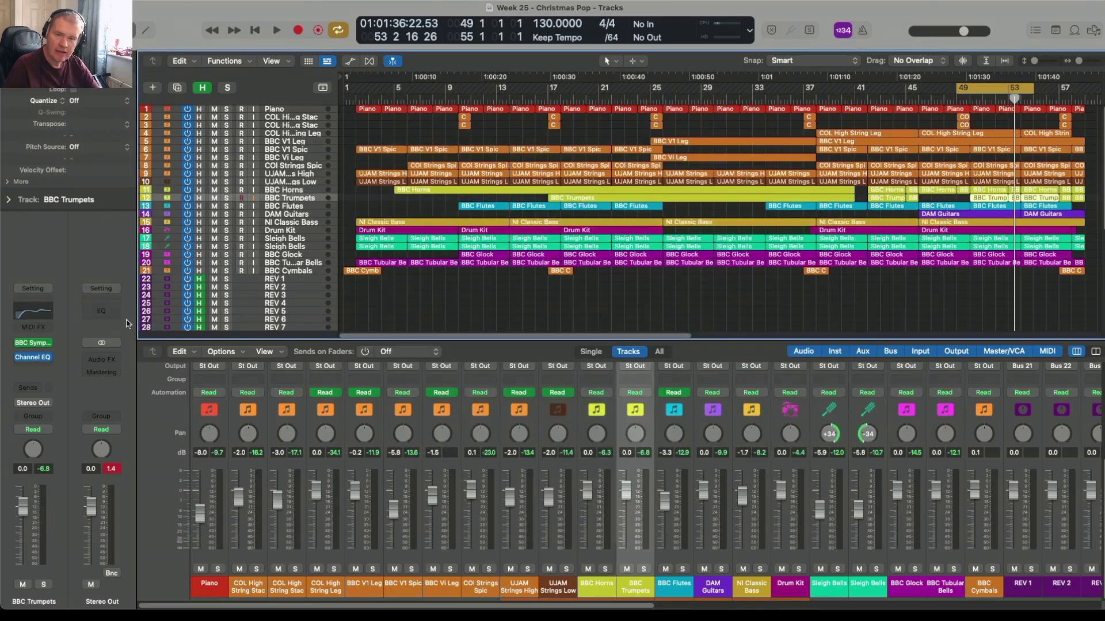
pyautogui.click(33, 312)
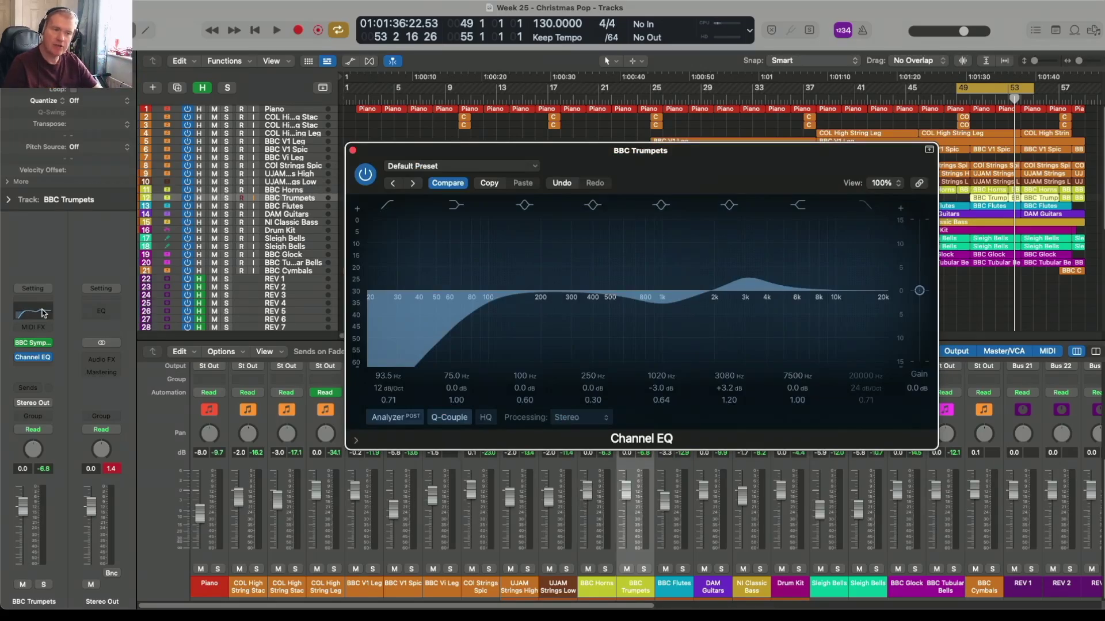
pyautogui.click(353, 152)
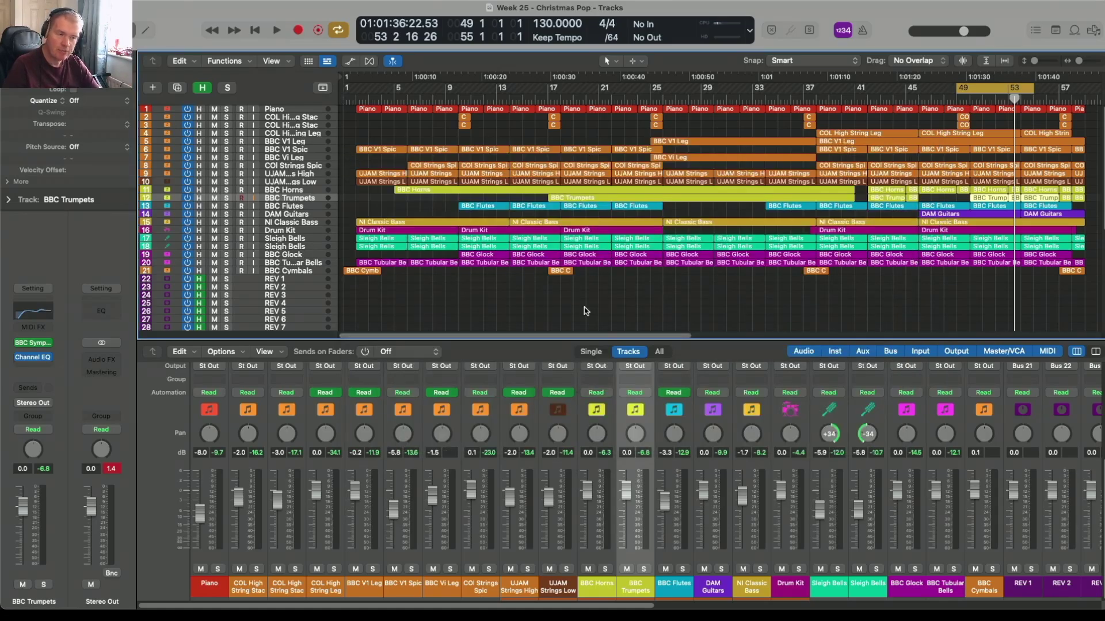
# Check the pan mode options of the first Sleigh Bells channel without changing them.
pyautogui.rightClick(831, 438)
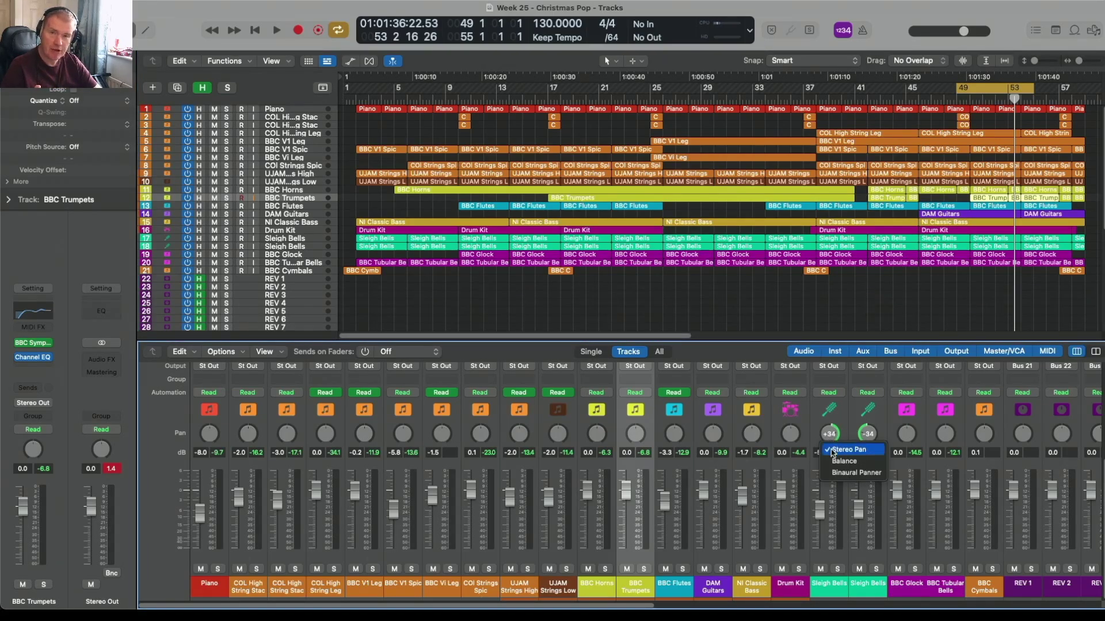
pyautogui.click(834, 420)
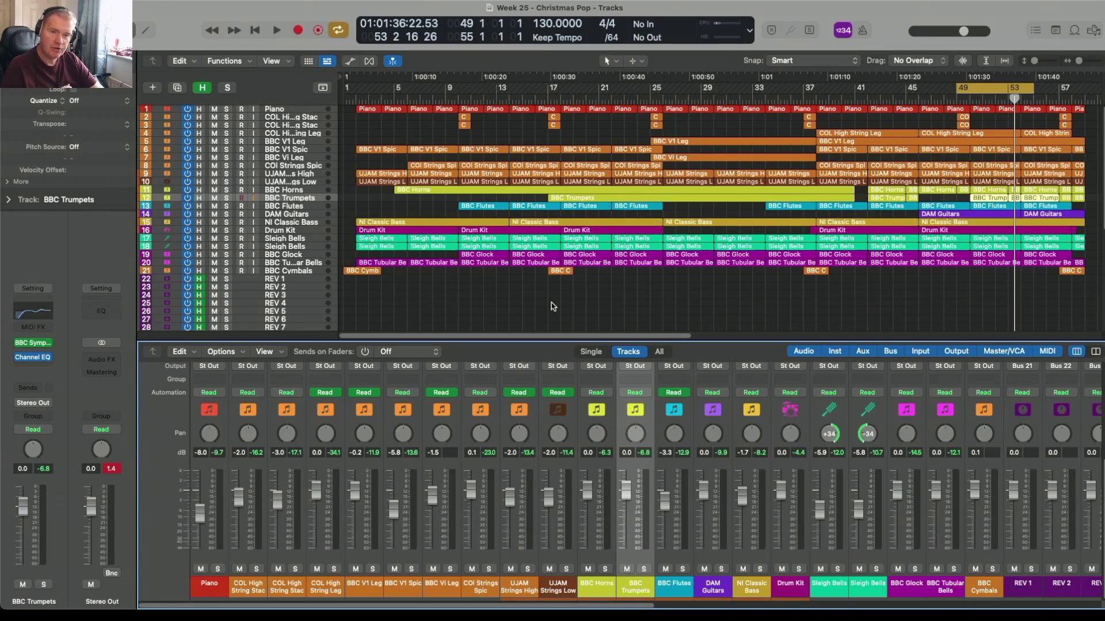
pyautogui.scroll(-6, 551, 304)
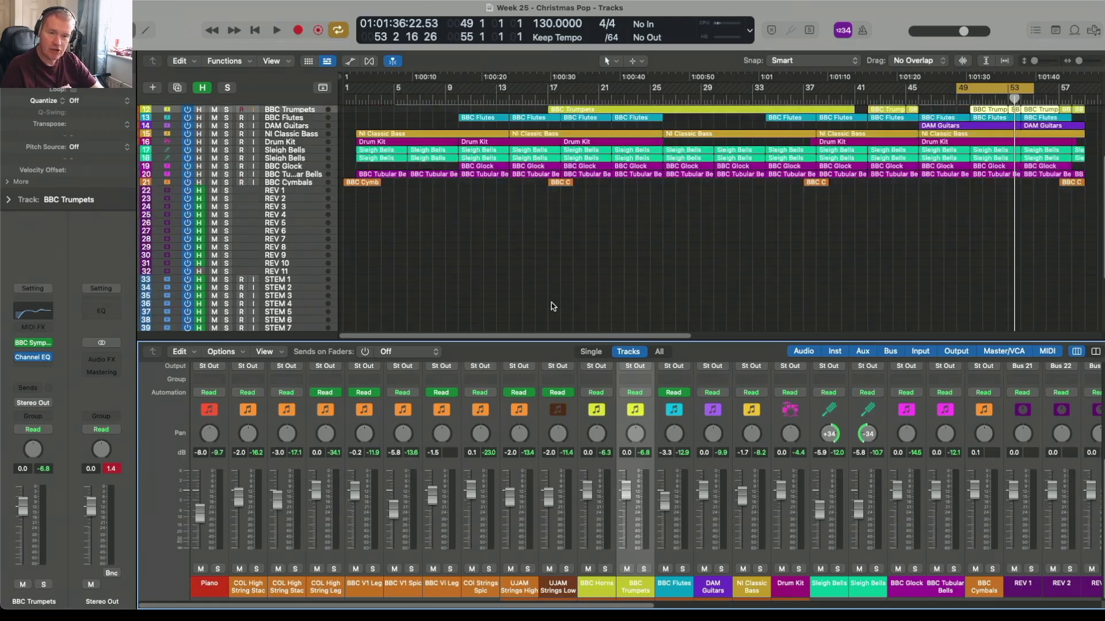
pyautogui.scroll(5, 551, 305)
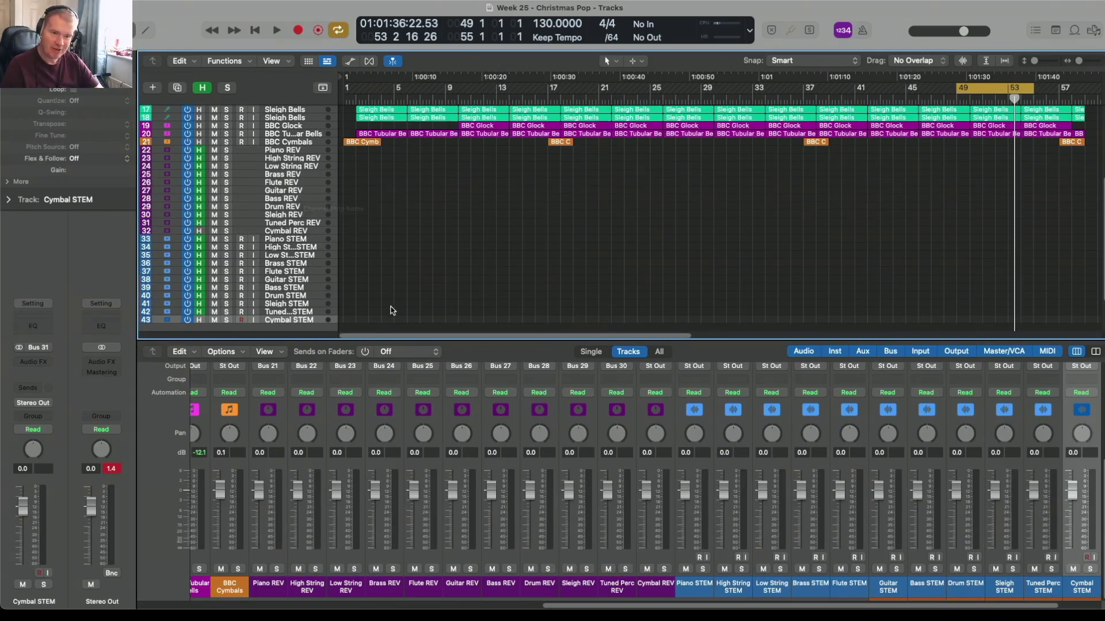
# Enlarge the mixer area and route the Piano channel's output to Bus 21 (Piano STEM).
pyautogui.moveTo(392, 342); pyautogui.dragTo(384, 224)
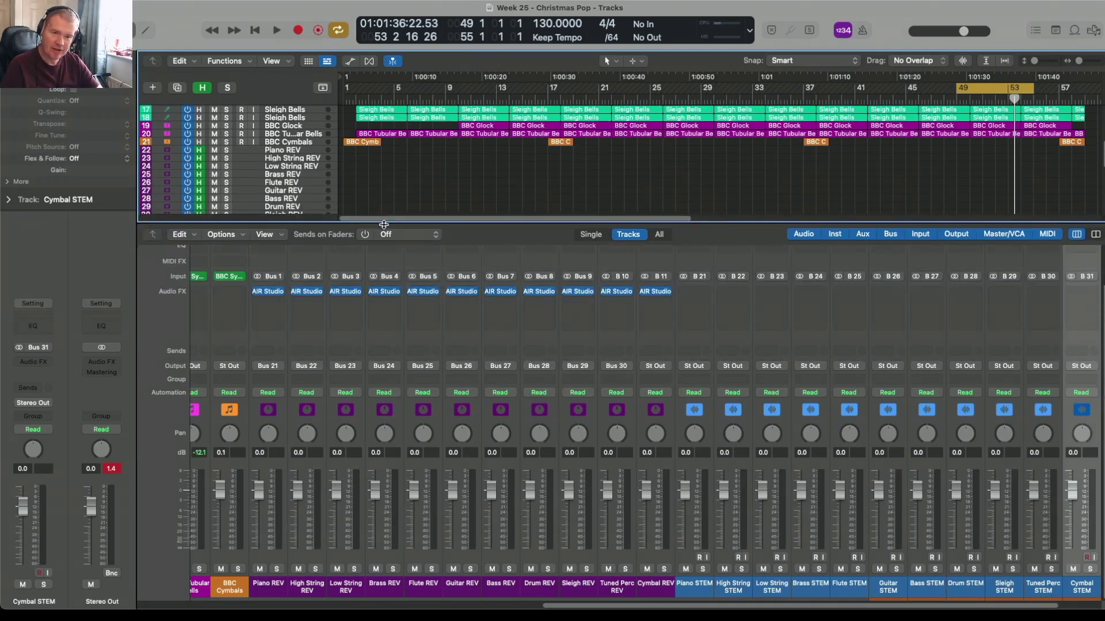
pyautogui.moveTo(569, 607); pyautogui.dragTo(149, 608)
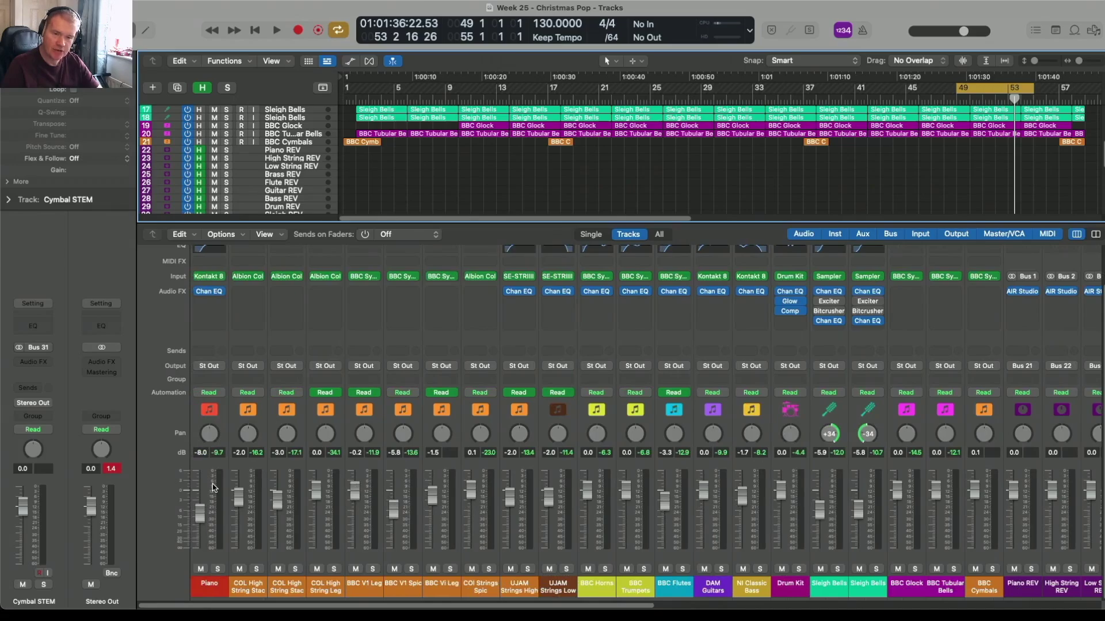
pyautogui.click(209, 366)
pyautogui.moveTo(280, 432)
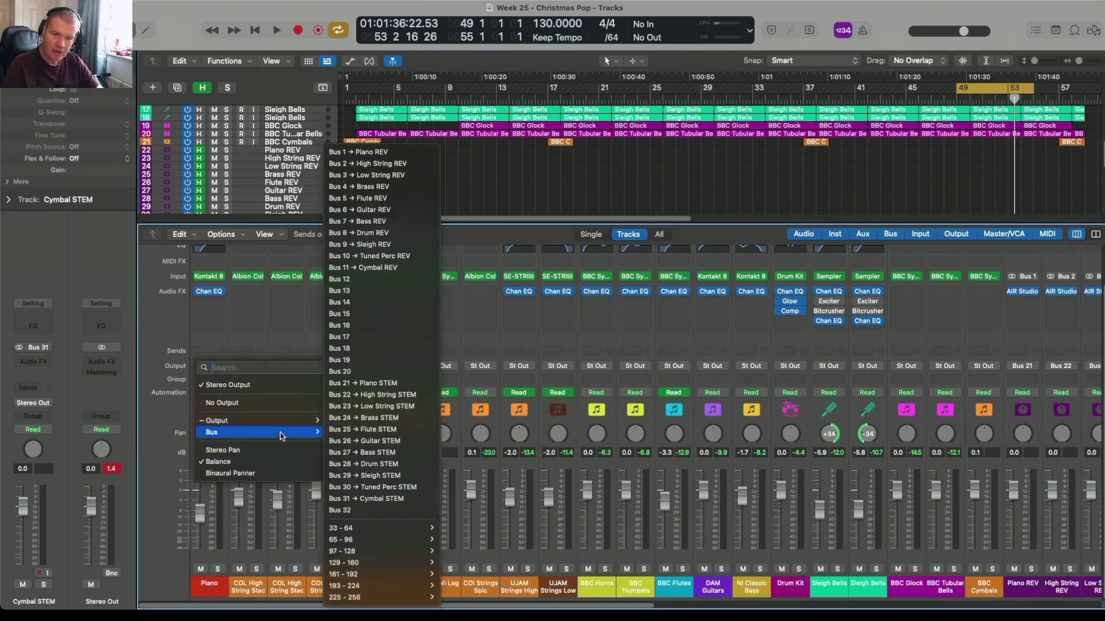
pyautogui.click(371, 384)
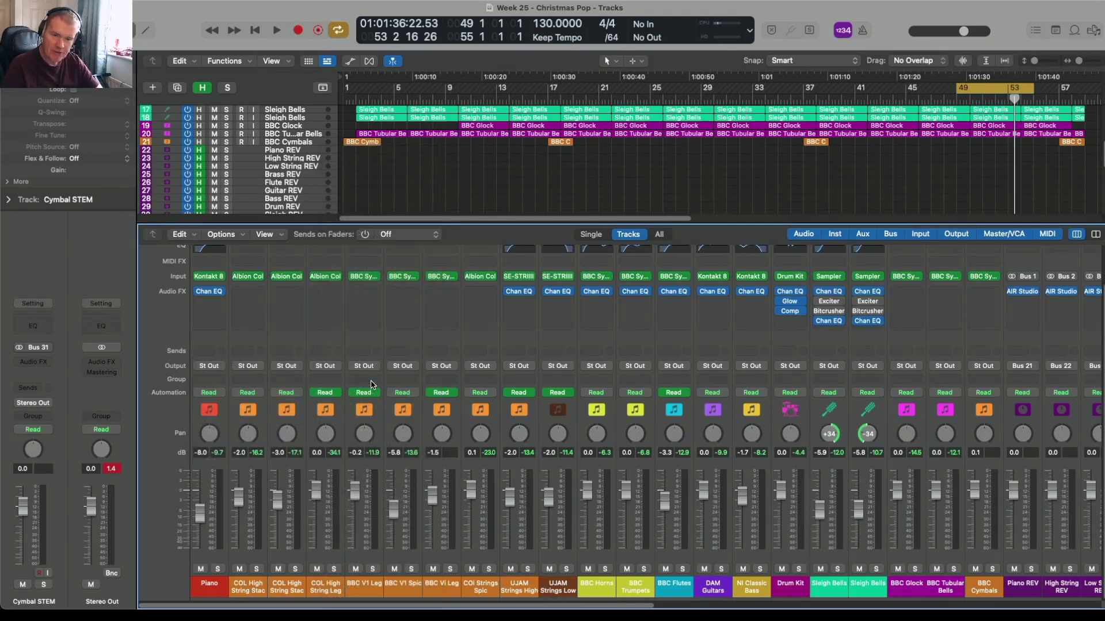
# Add a send on the Piano channel to Bus 1 (Piano REV).
pyautogui.click(216, 352)
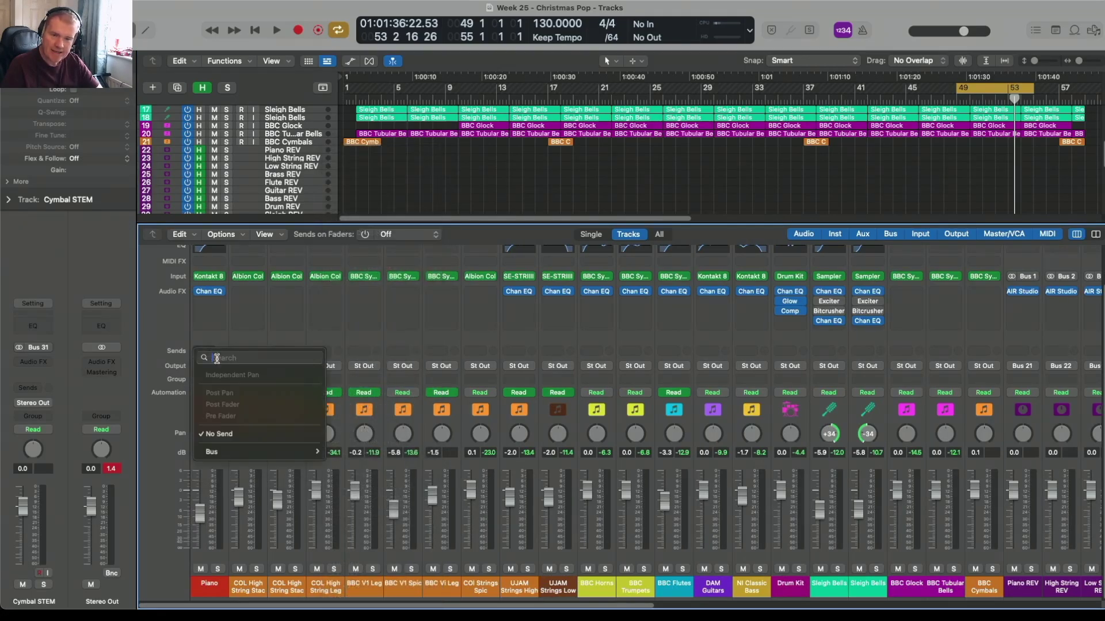
pyautogui.moveTo(282, 455)
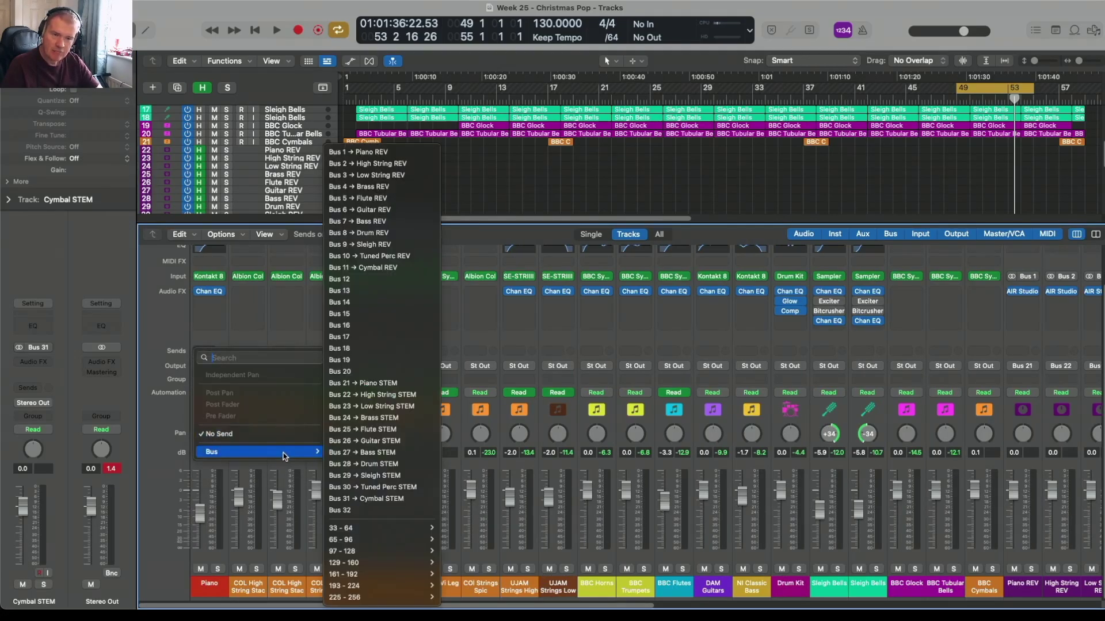
pyautogui.click(387, 154)
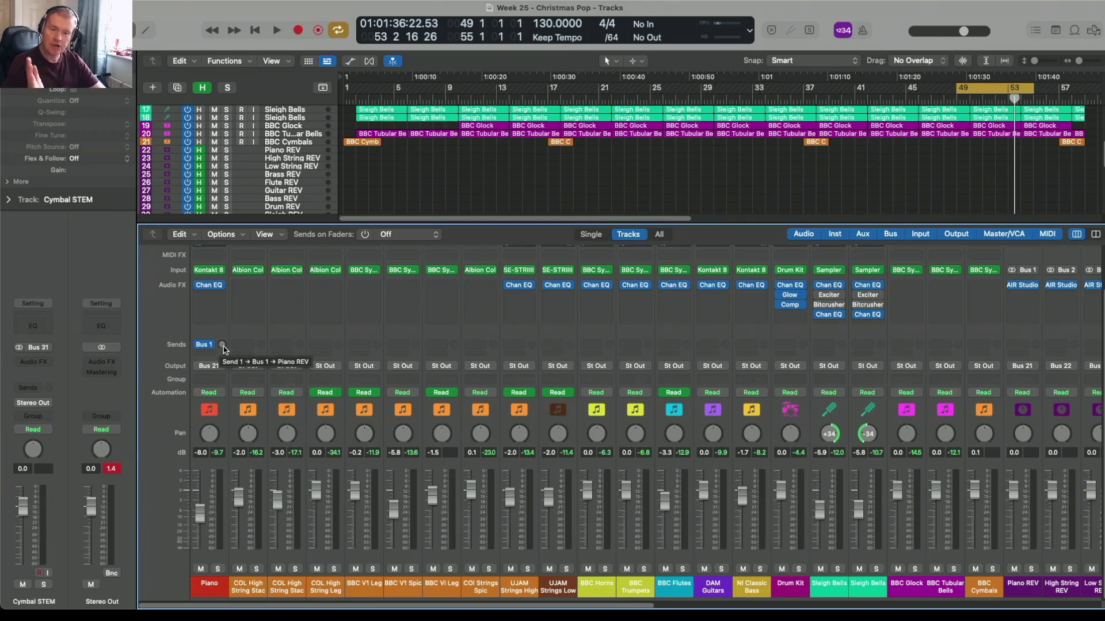
# Route the outputs of all string channels from the first COL High String Stac through UJAM Strings High to Bus 22 (High String STEM).
pyautogui.click(257, 336)
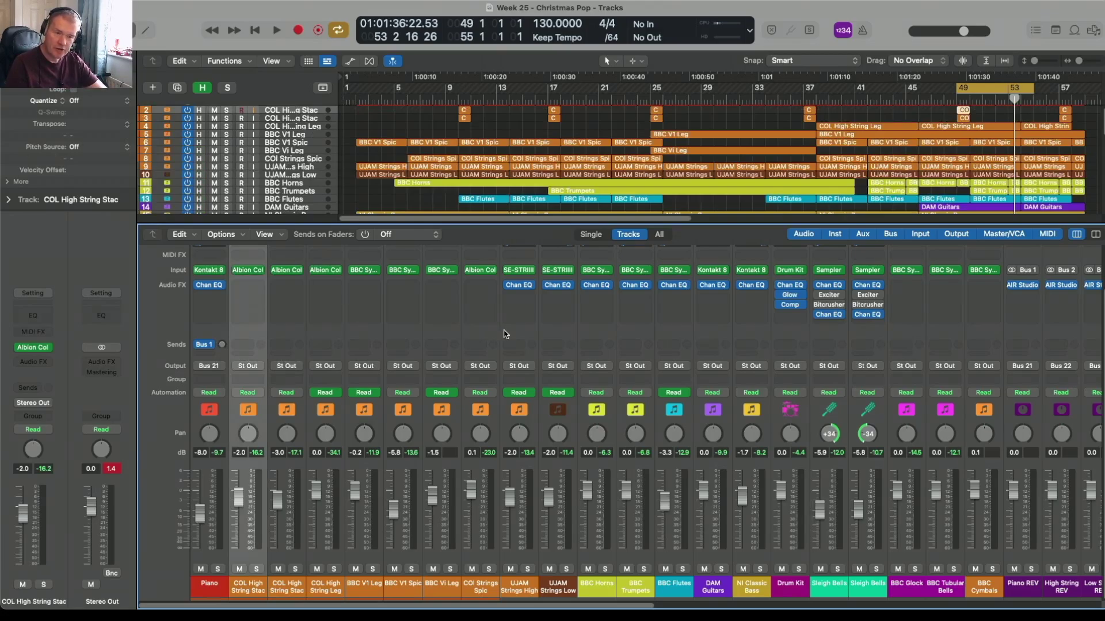
pyautogui.keyDown('shift'); pyautogui.click(512, 335); pyautogui.keyUp('shift')
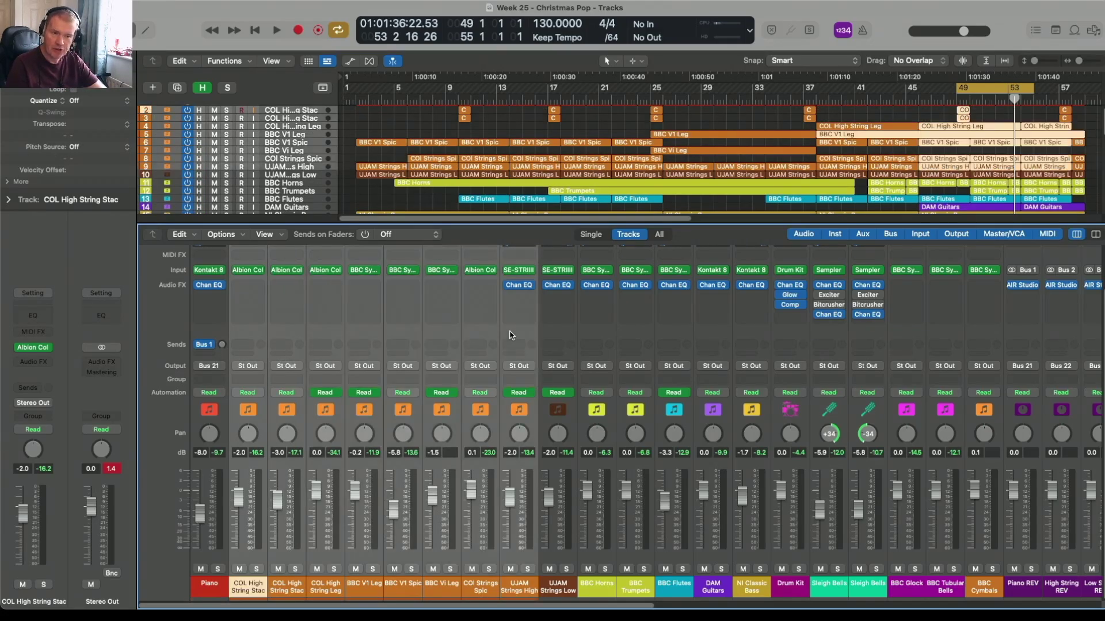
pyautogui.click(259, 366)
pyautogui.moveTo(337, 432)
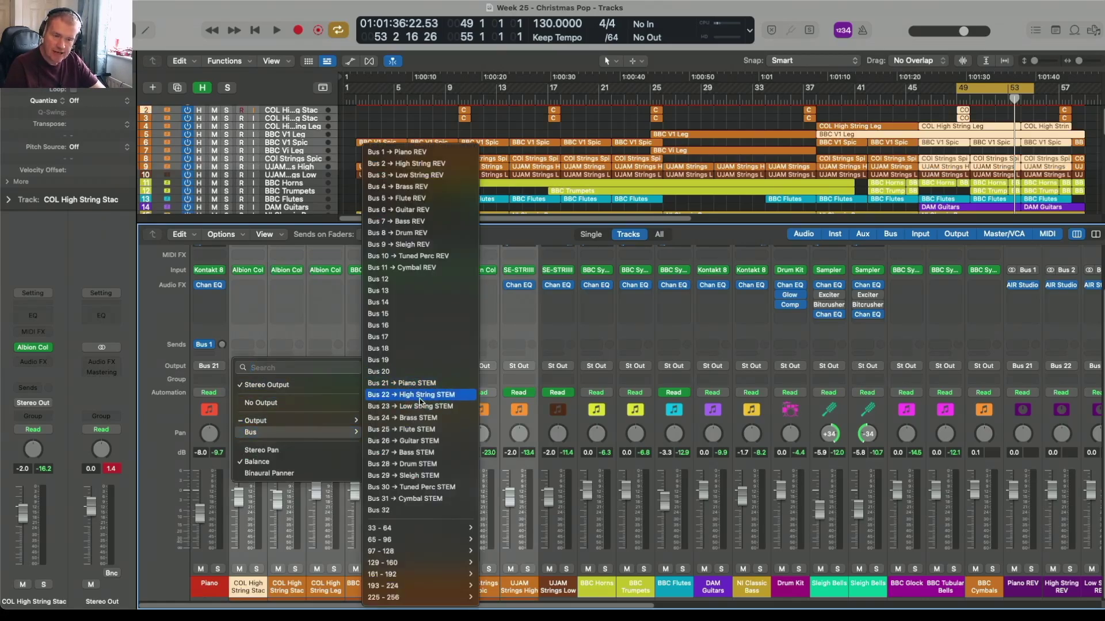
pyautogui.press('Escape')
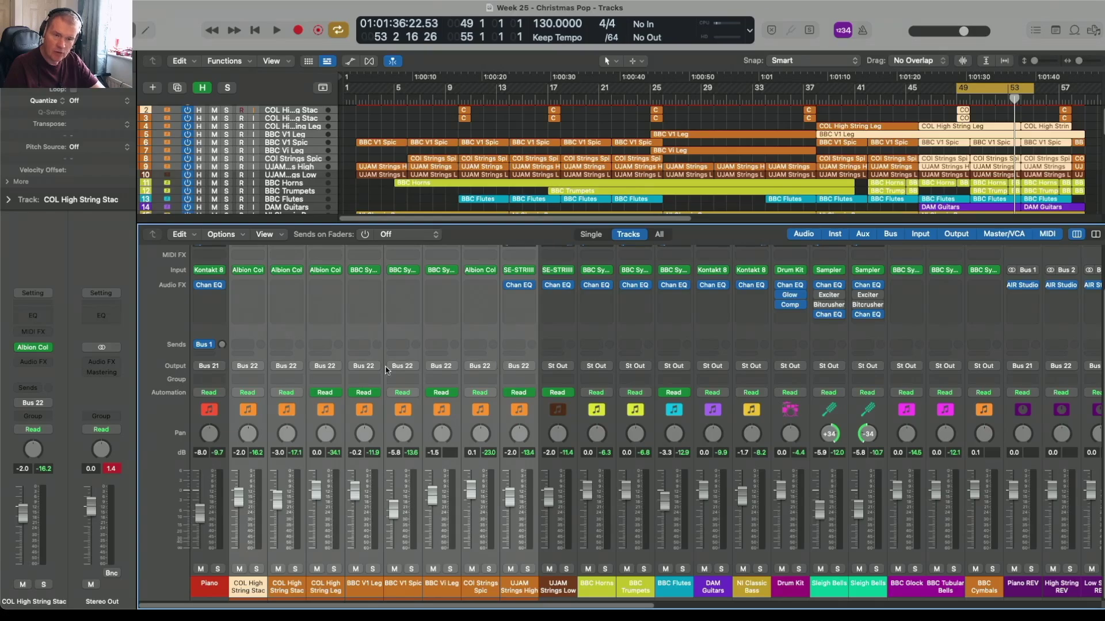
# Add a send to Bus 2 (High String REV) on all the selected high string channels.
pyautogui.click(258, 347)
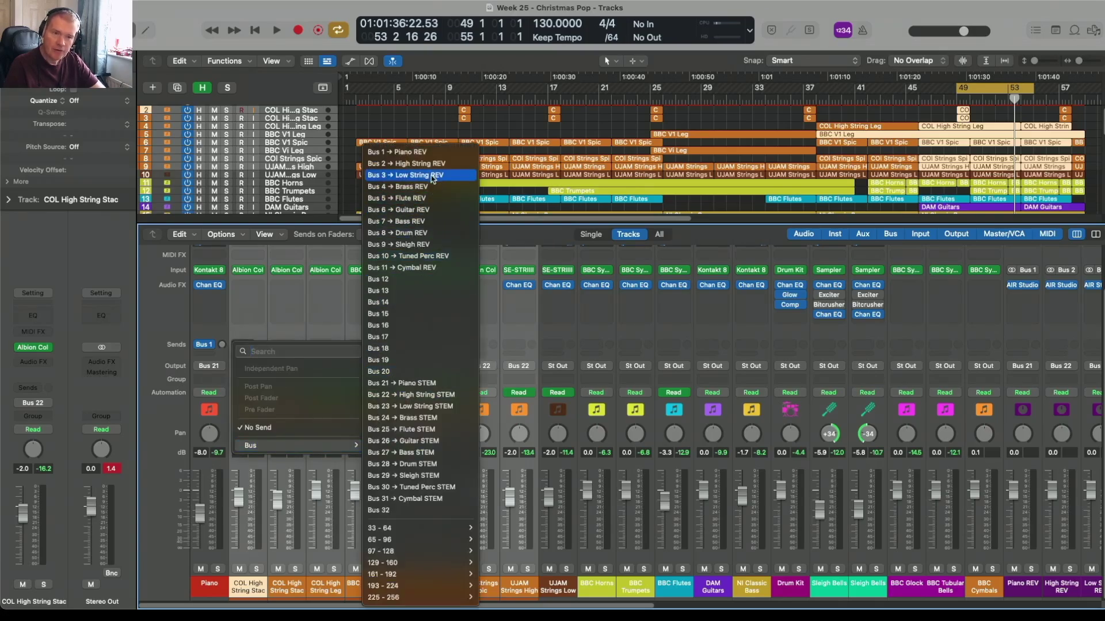
pyautogui.click(431, 164)
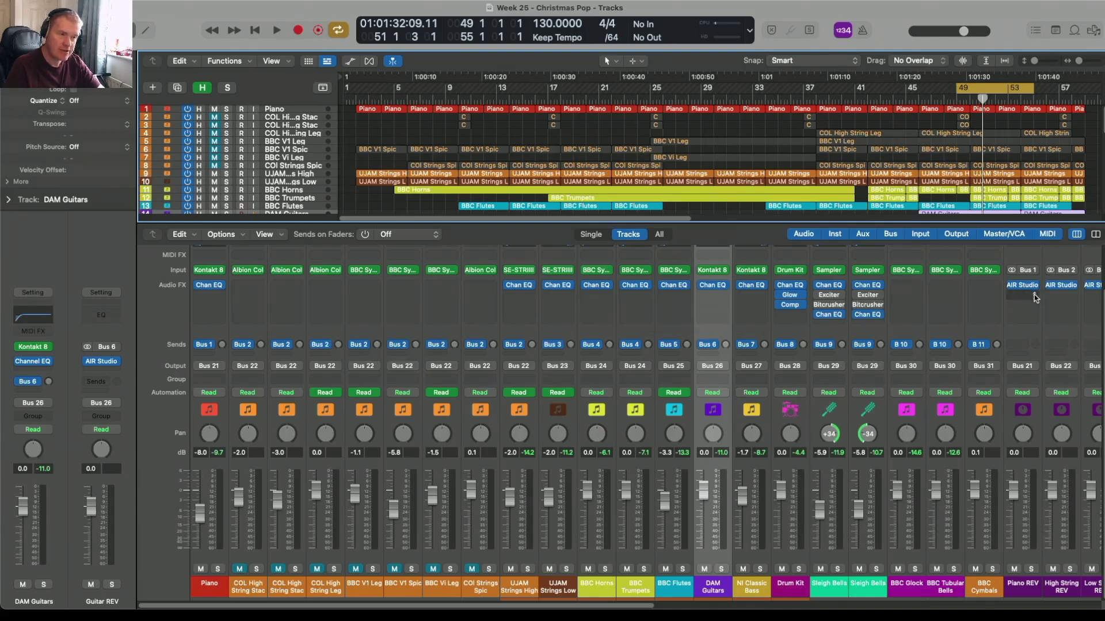
# Look over the UJAM Strings High instrument's settings, close its window, and play back the cycled section briefly.
pyautogui.moveTo(1027, 289)
pyautogui.moveTo(985, 347)
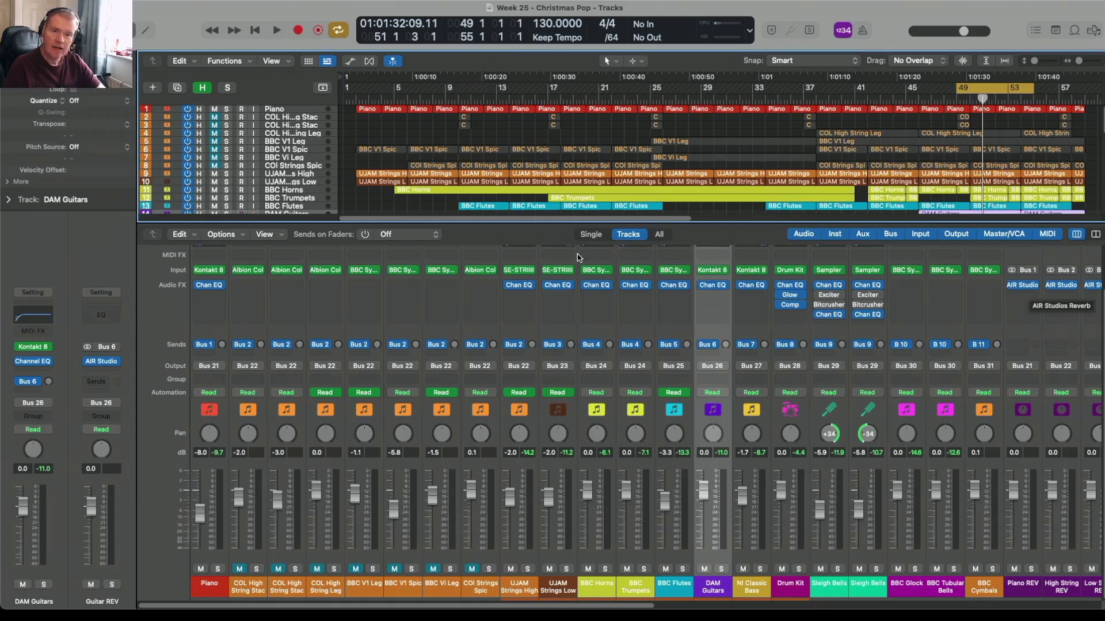
pyautogui.click(295, 175)
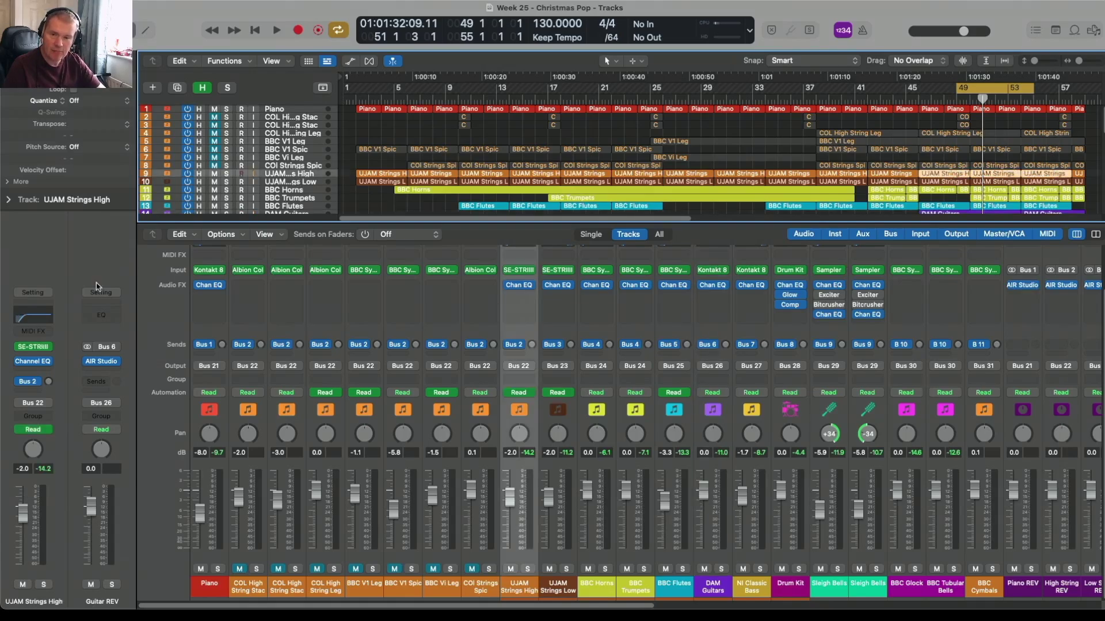
pyautogui.click(33, 347)
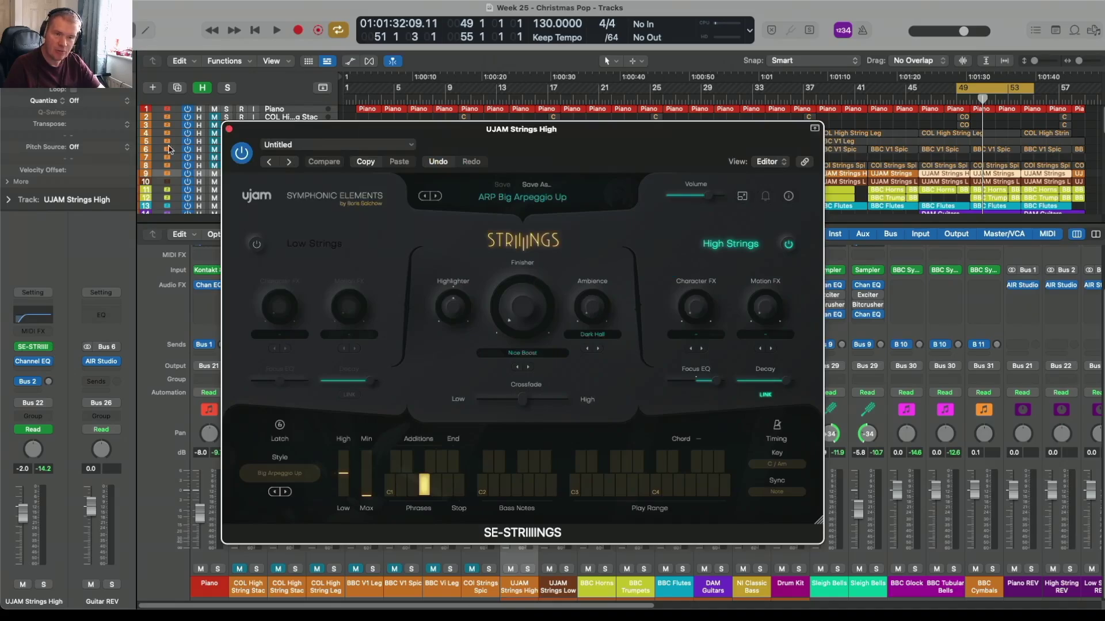
pyautogui.click(229, 130)
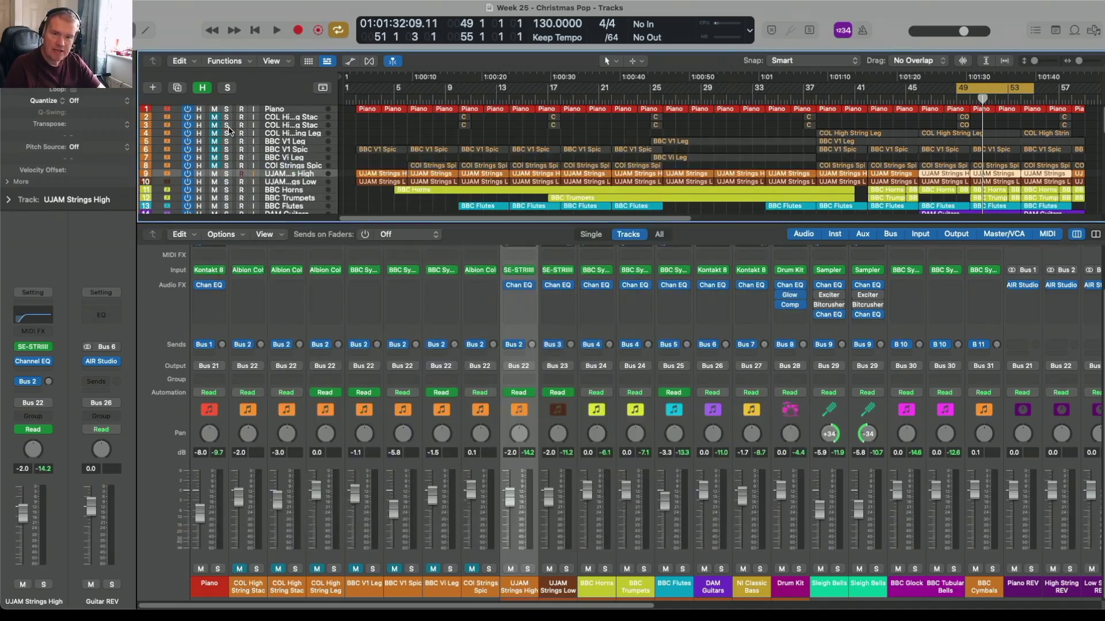
pyautogui.press('space')
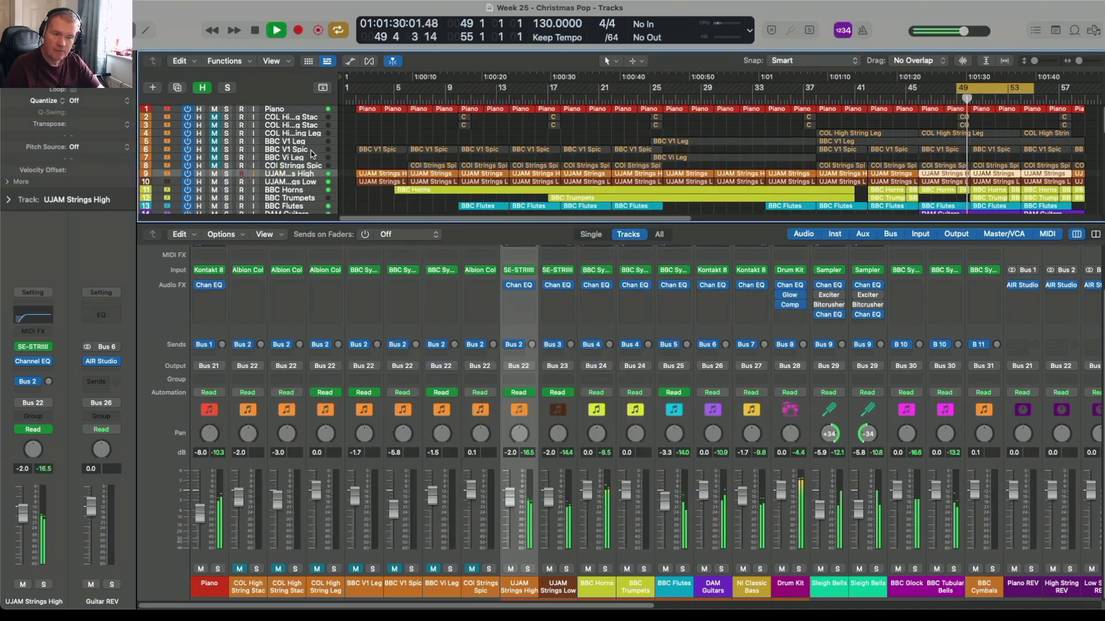
pyautogui.press('space')
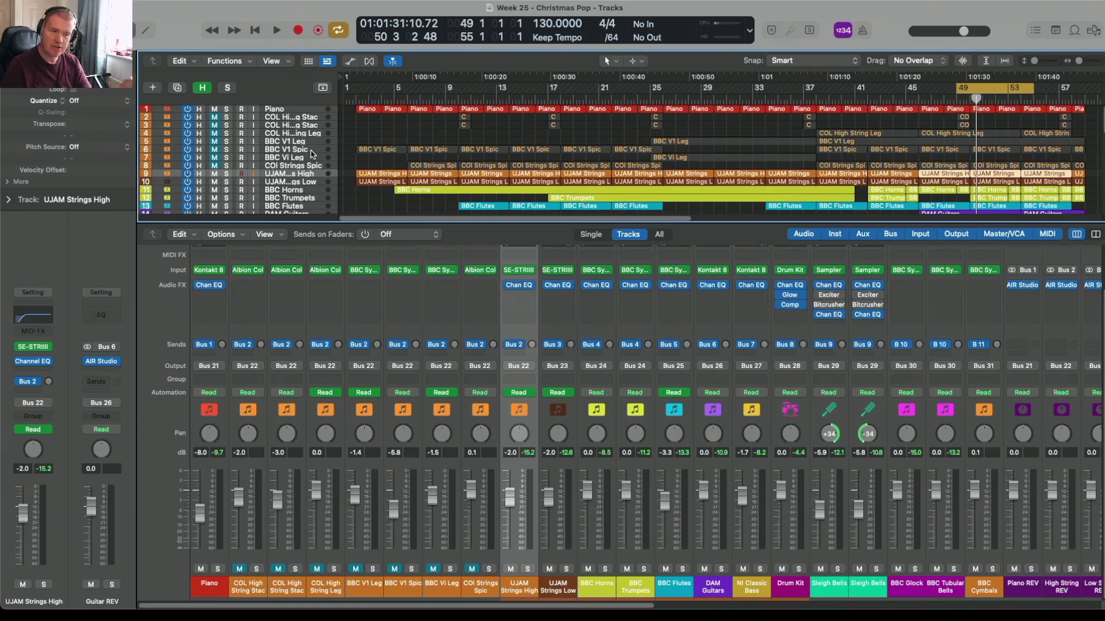
# Enable input monitoring on all the STEM tracks, starting with Piano STEM.
pyautogui.scroll(-10, 377, 174)
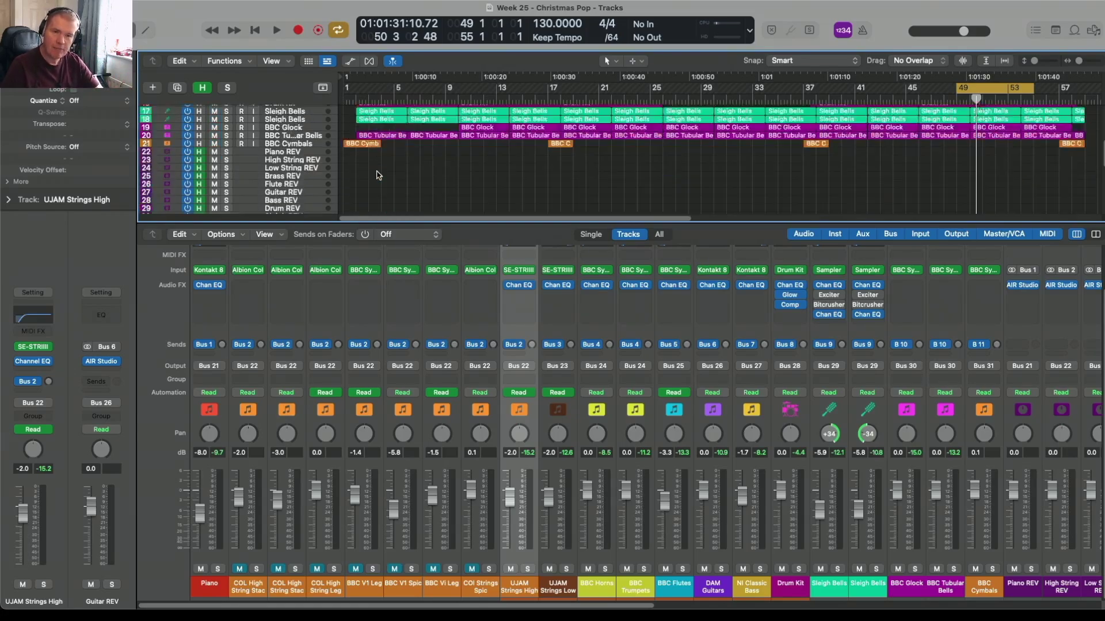
pyautogui.click(254, 155)
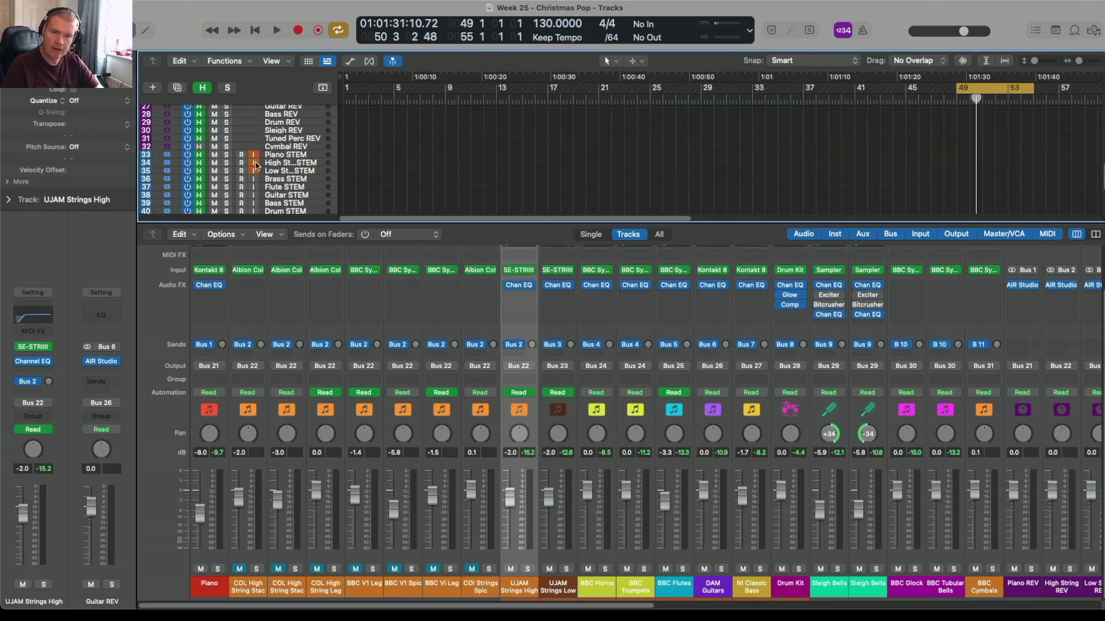
pyautogui.moveTo(251, 178)
pyautogui.mouseDown()
pyautogui.moveTo(262, 219)
pyautogui.moveTo(259, 176)
pyautogui.mouseUp()
pyautogui.scroll(7, 285, 168)
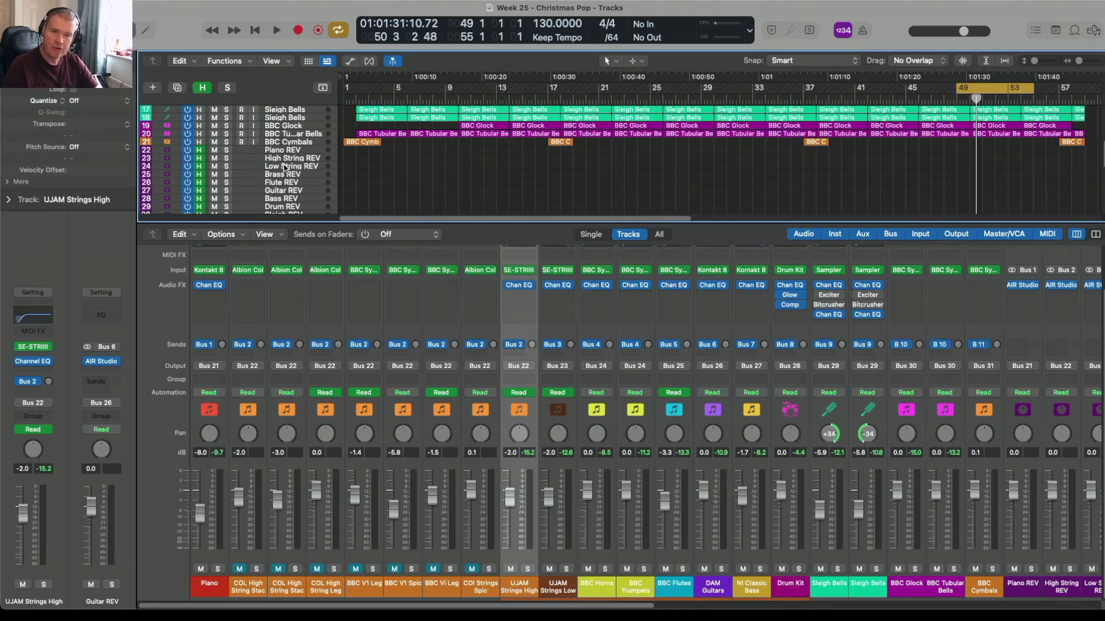
# Unmute the string tracks from the first COL High String Stac through COL Strings Spic and play back the cycled section.
pyautogui.scroll(6, 286, 168)
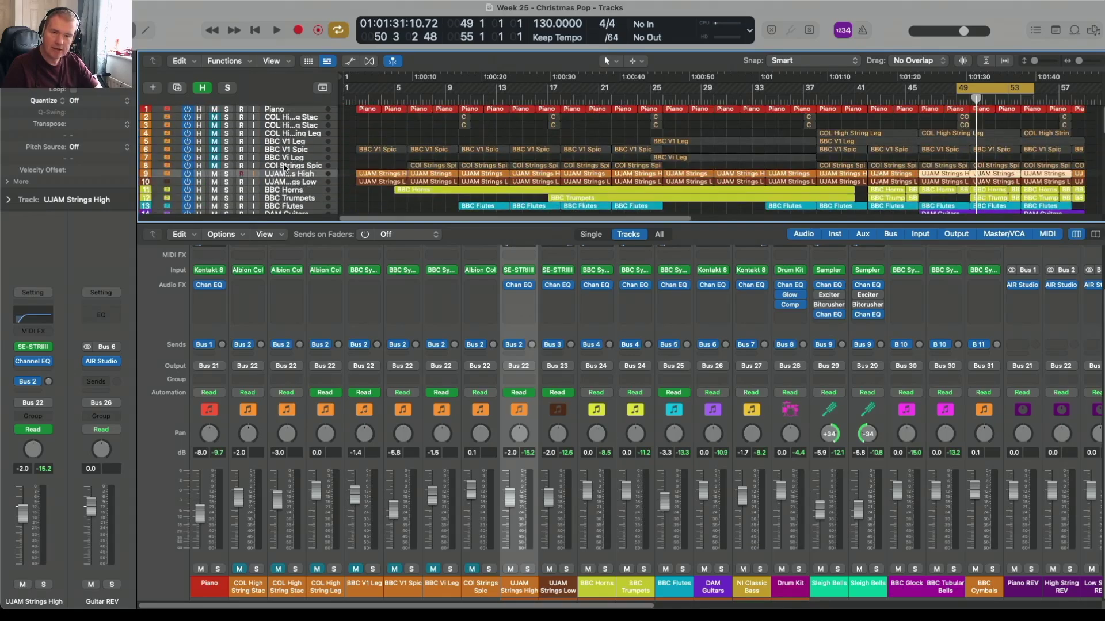
pyautogui.moveTo(214, 116); pyautogui.dragTo(218, 166)
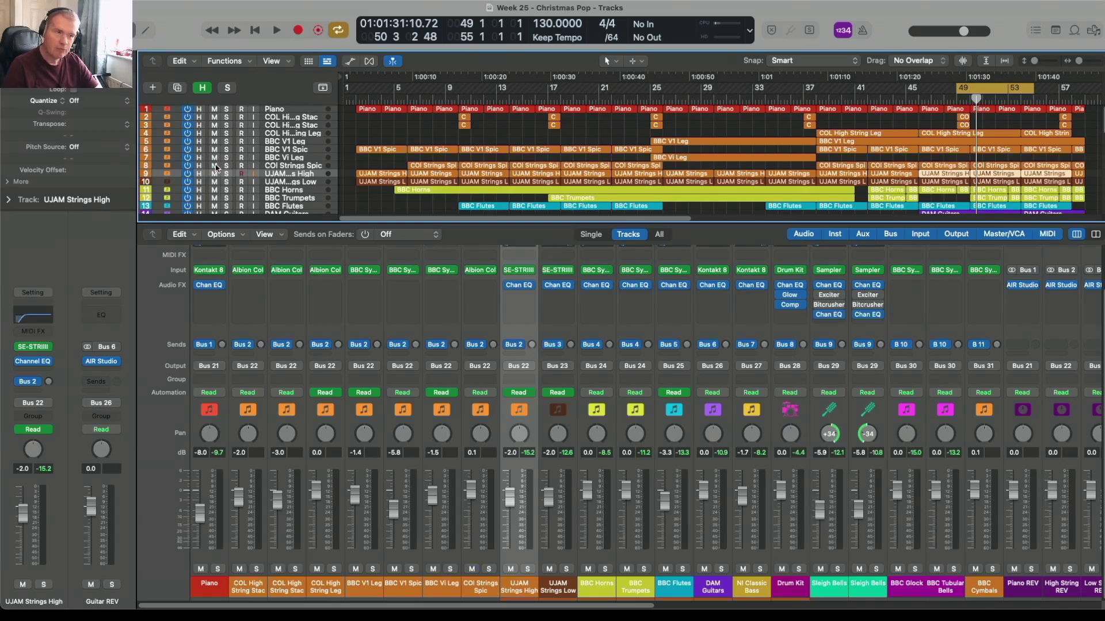
pyautogui.press('space')
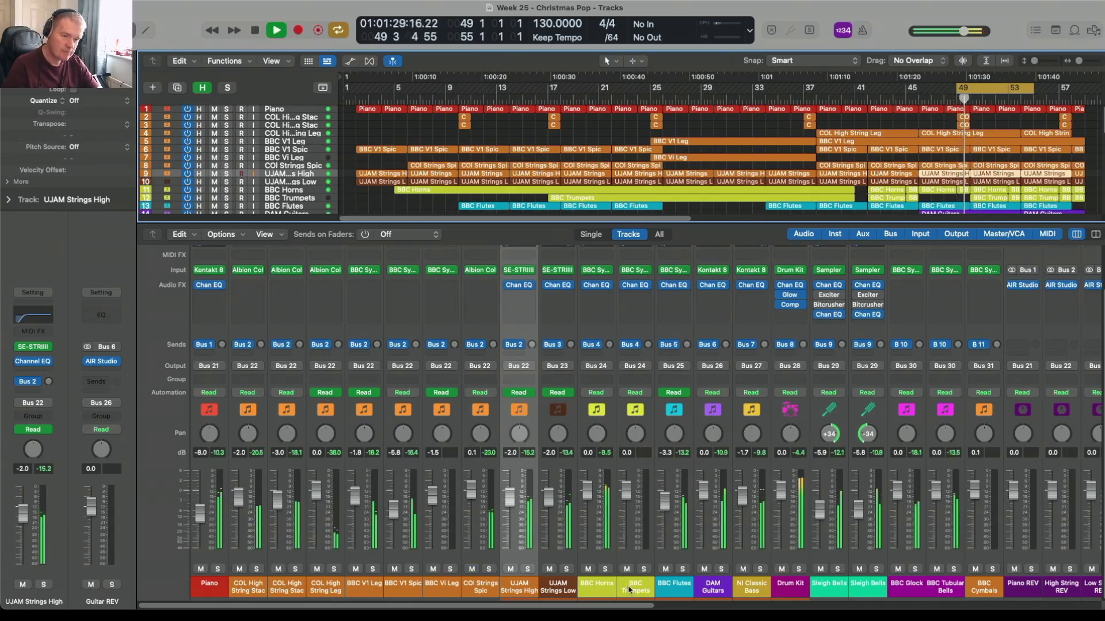
pyautogui.moveTo(628, 605); pyautogui.dragTo(1074, 605)
pyautogui.press('space')
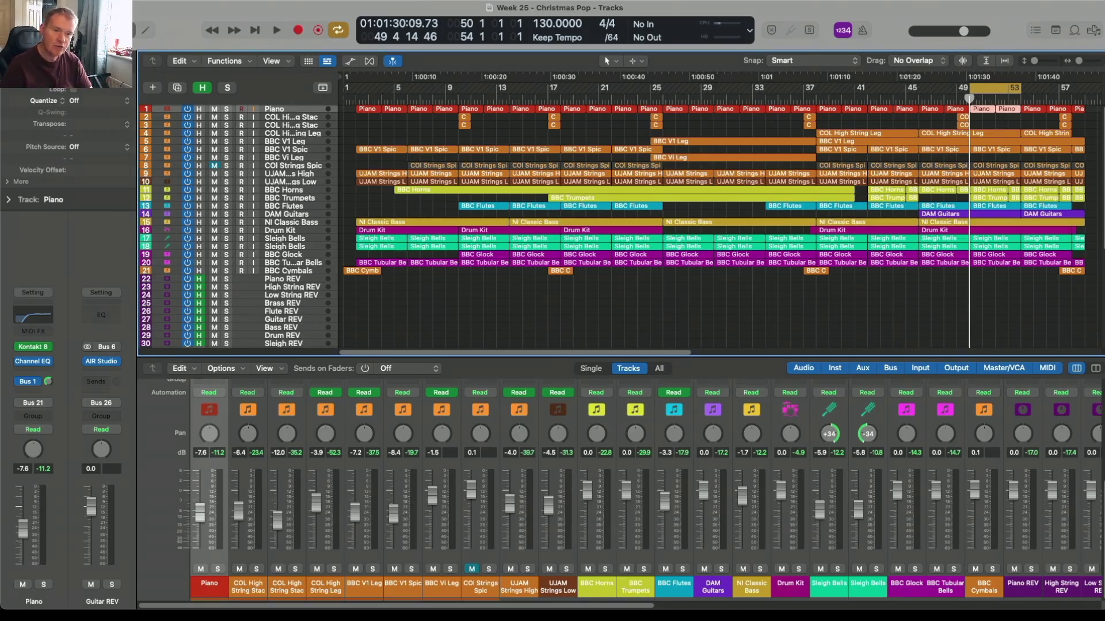
# Disable input monitoring on all STEM tracks, record-enable Piano STEM through Cymbal STEM, and return the playhead to the project start.
pyautogui.scroll(-10, 375, 219)
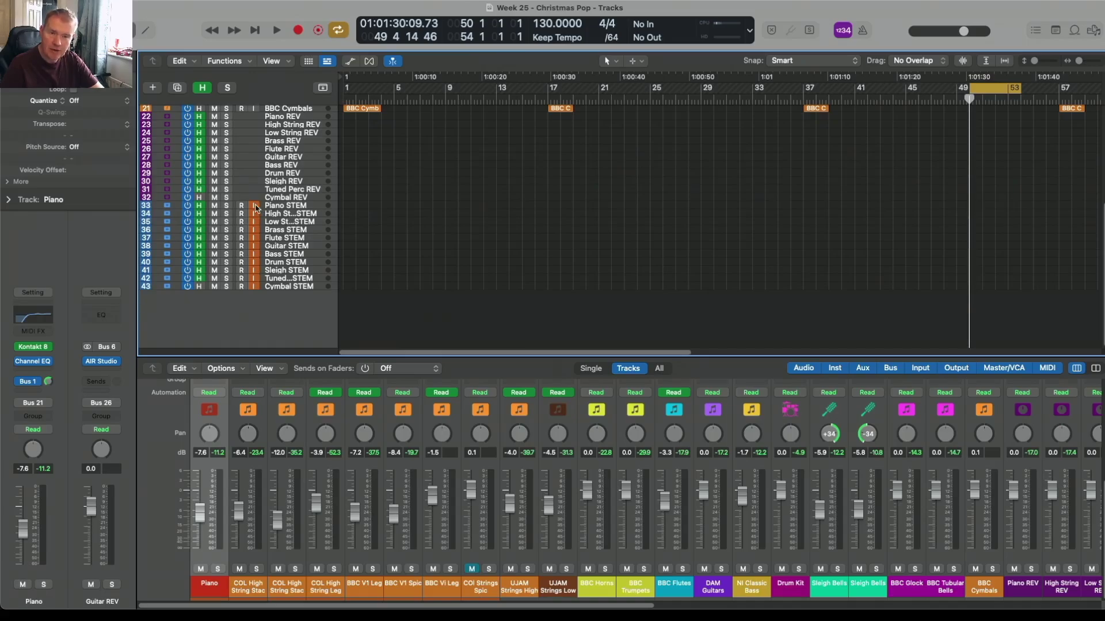
pyautogui.moveTo(256, 208); pyautogui.dragTo(258, 288)
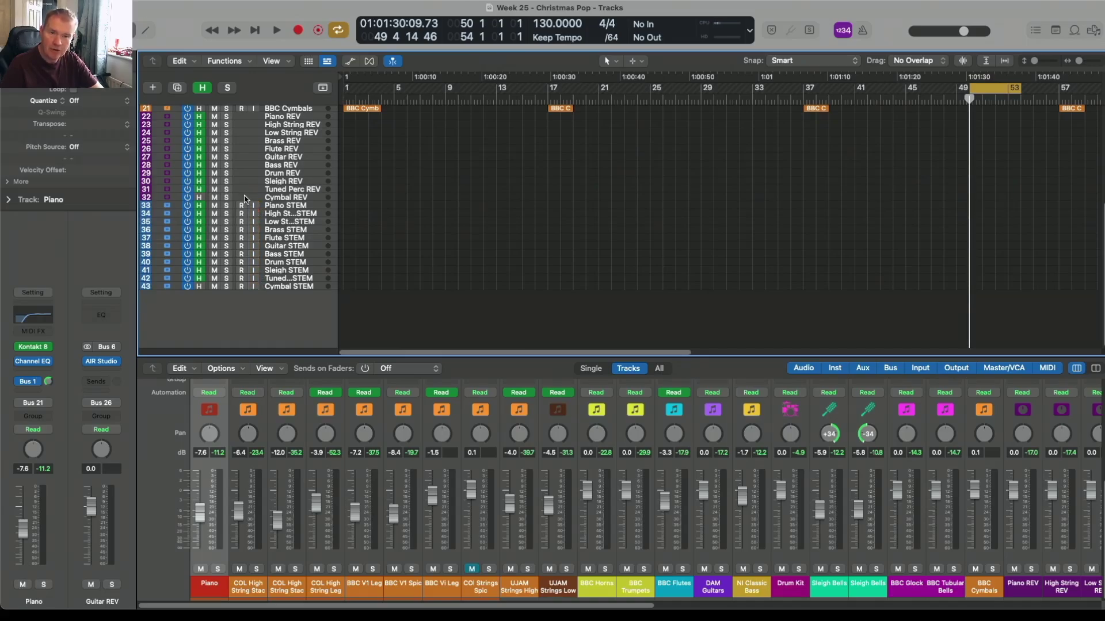
pyautogui.moveTo(241, 206); pyautogui.dragTo(248, 270)
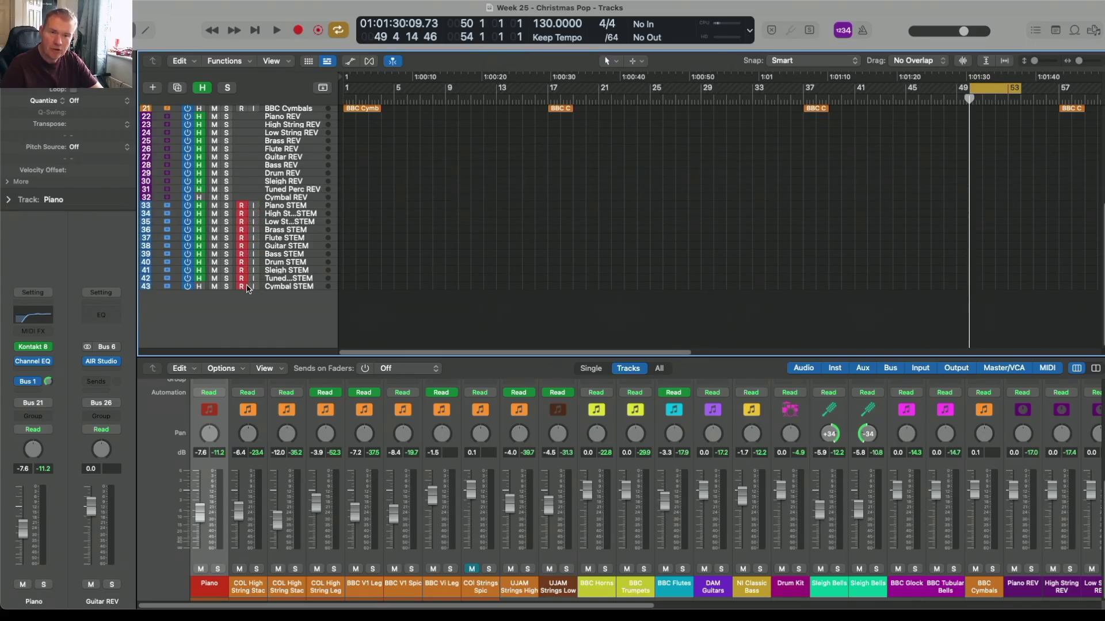
pyautogui.press('Return')
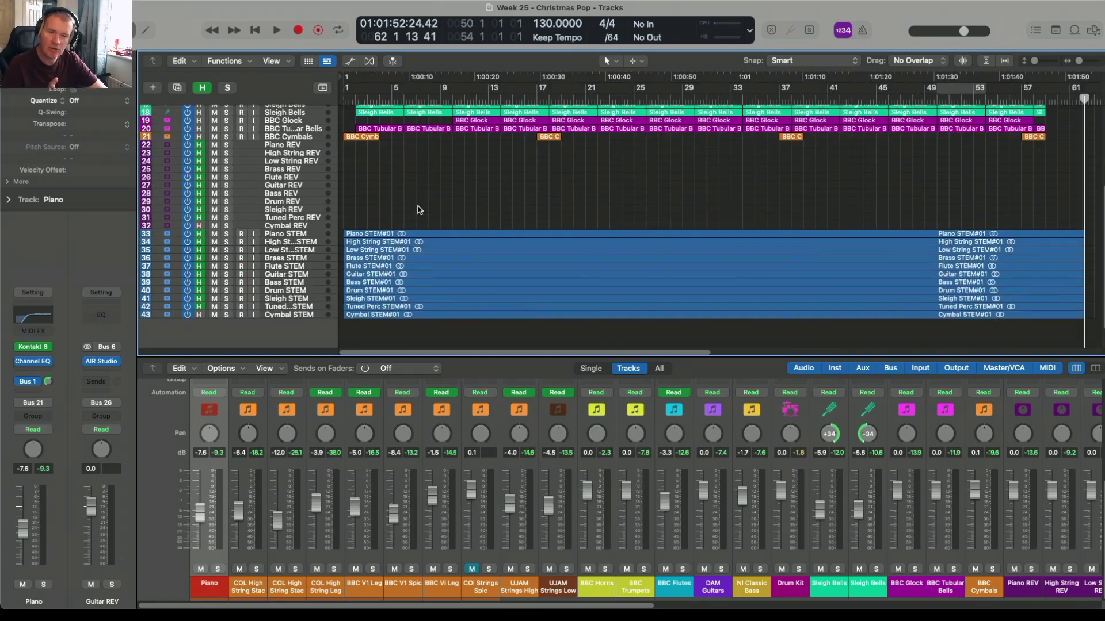
# Show the automation lanes to inspect the recorded STEM waveforms at a larger height, and hide the lanes again.
pyautogui.click(351, 61)
pyautogui.scroll(-5, 440, 211)
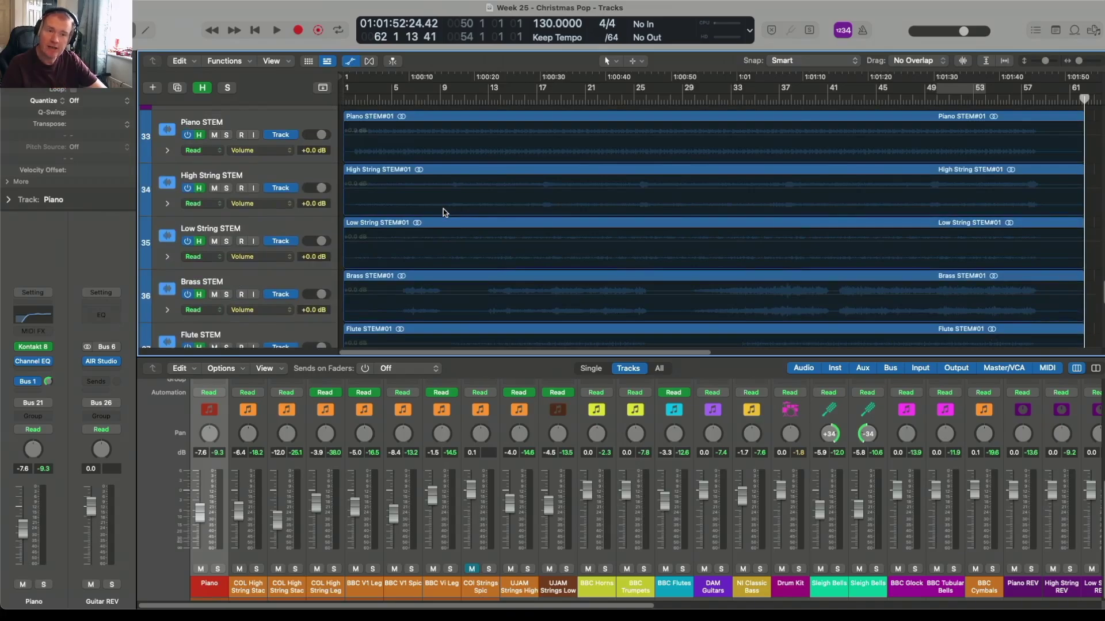
pyautogui.scroll(2, 444, 212)
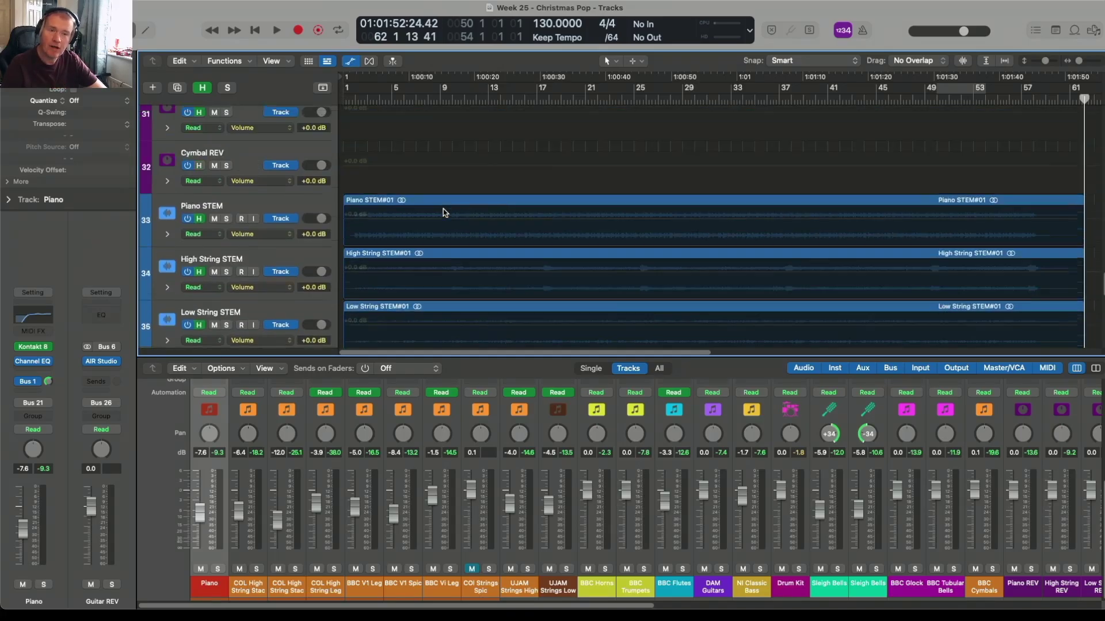
pyautogui.click(352, 63)
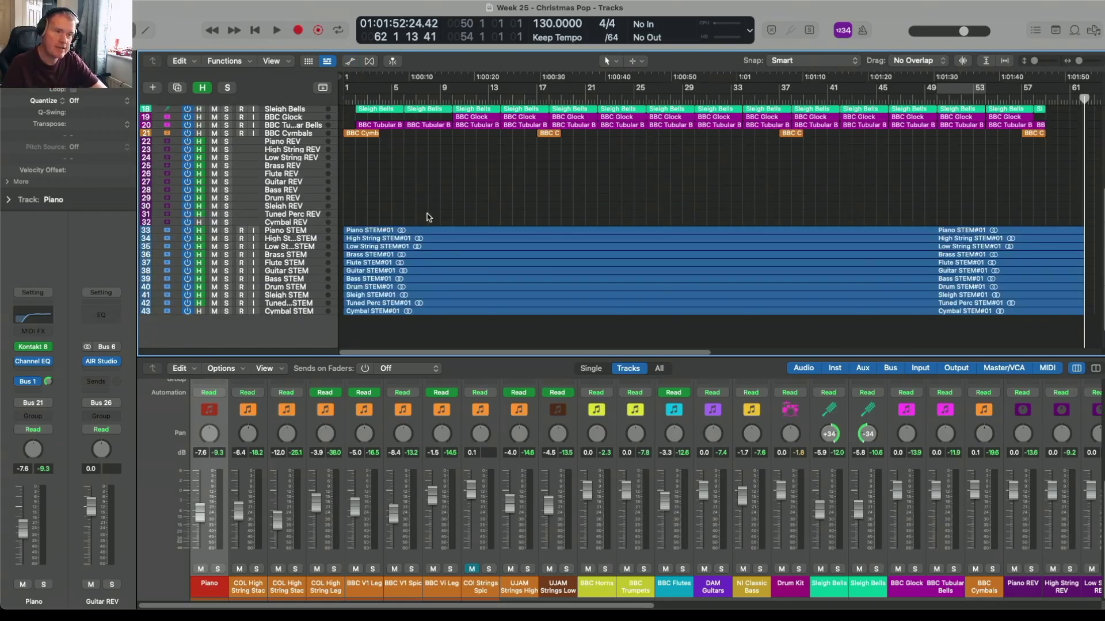
pyautogui.scroll(2, 428, 217)
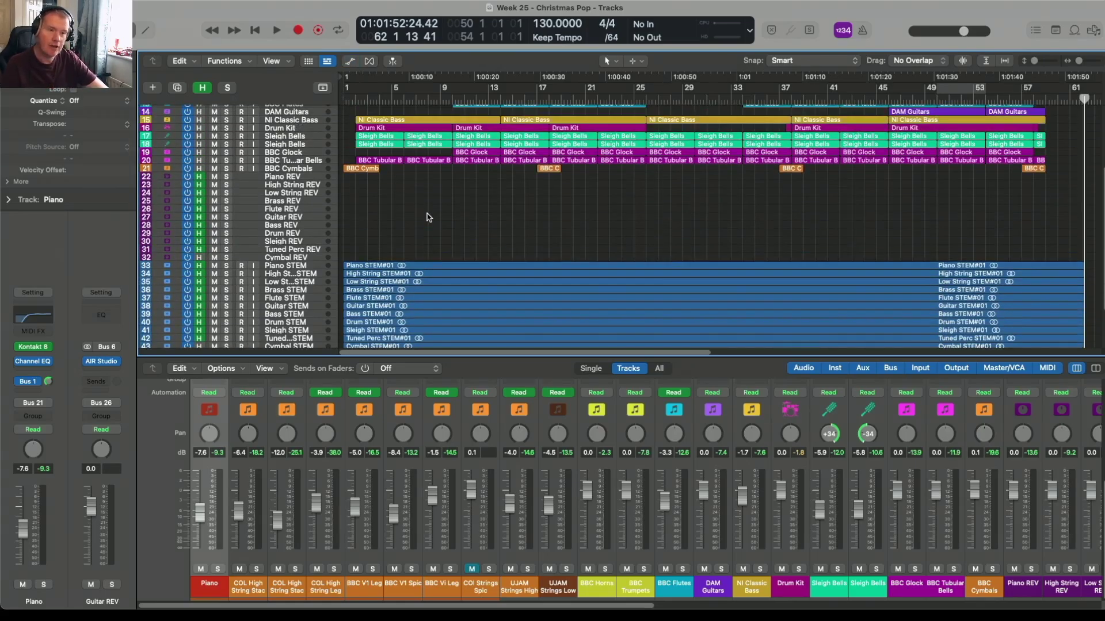